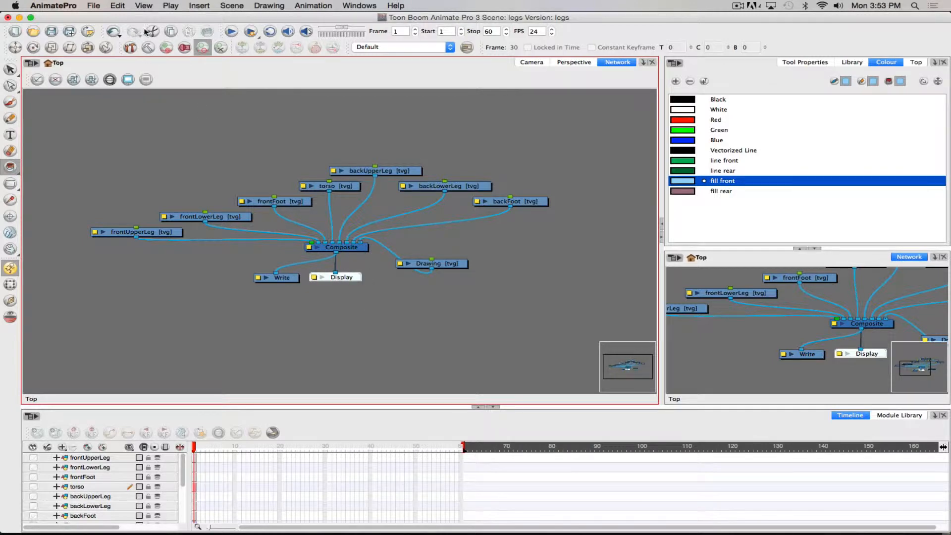
Step: Order the network with X overlap 25%, layer spacing 60 and vertical spacing 5
right_click(191, 77)
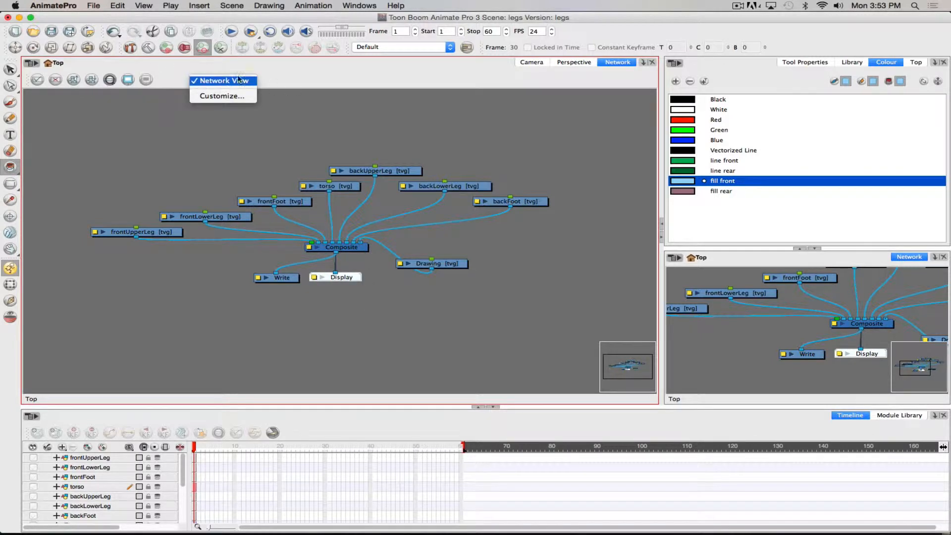
click(312, 64)
click(74, 80)
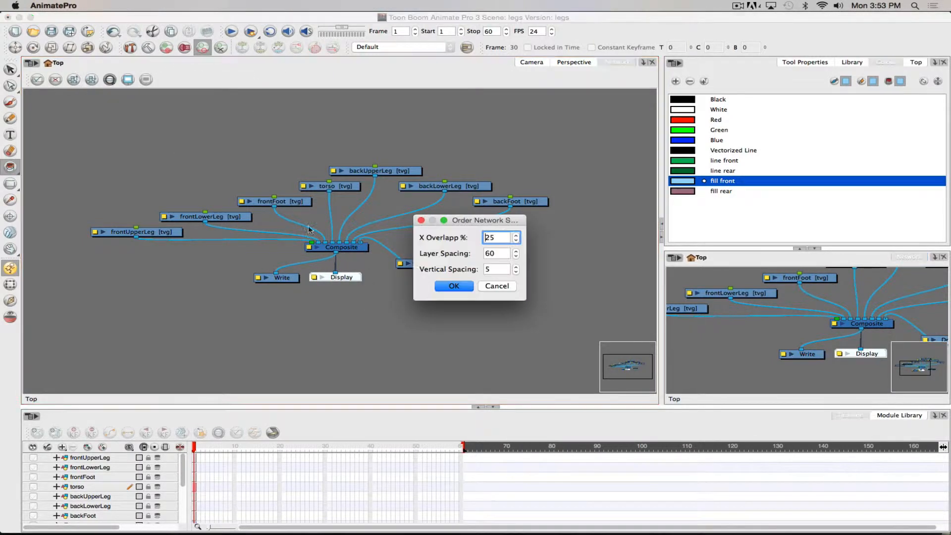
click(455, 287)
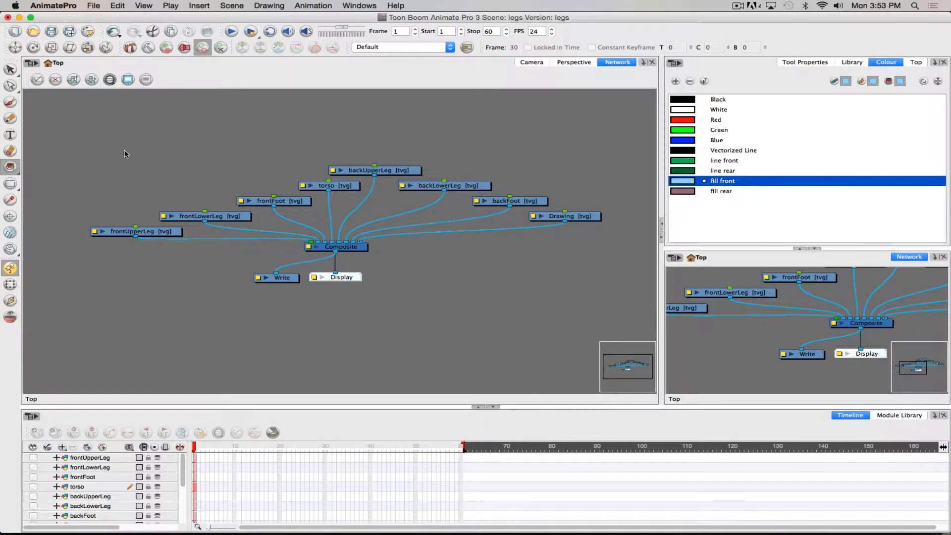
Step: Move the Drawing module below Composite, beside Display, and lock its layer in the timeline
mouse_move(583, 216)
mouse_down()
mouse_move(443, 255)
mouse_move(430, 276)
mouse_up()
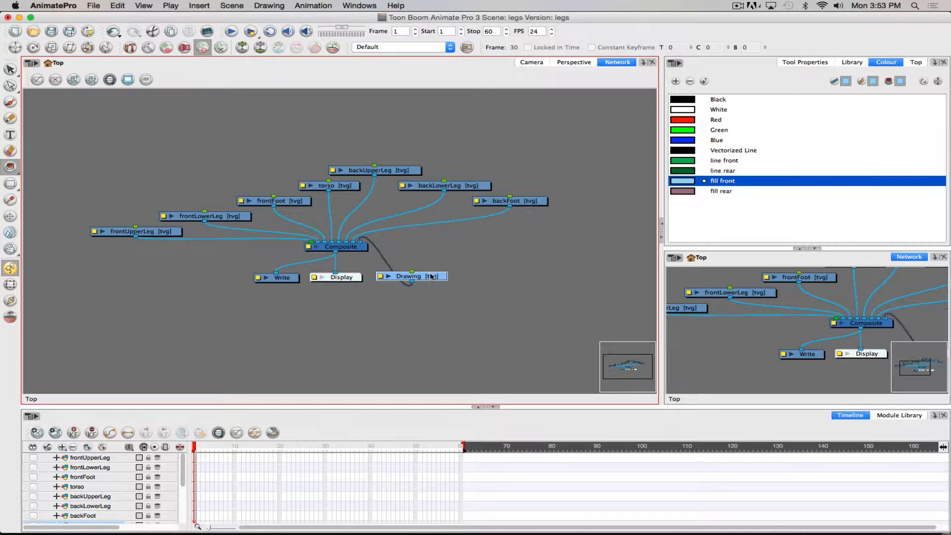
mouse_move(183, 469)
mouse_down()
mouse_move(182, 507)
mouse_move(176, 487)
mouse_up()
click(149, 485)
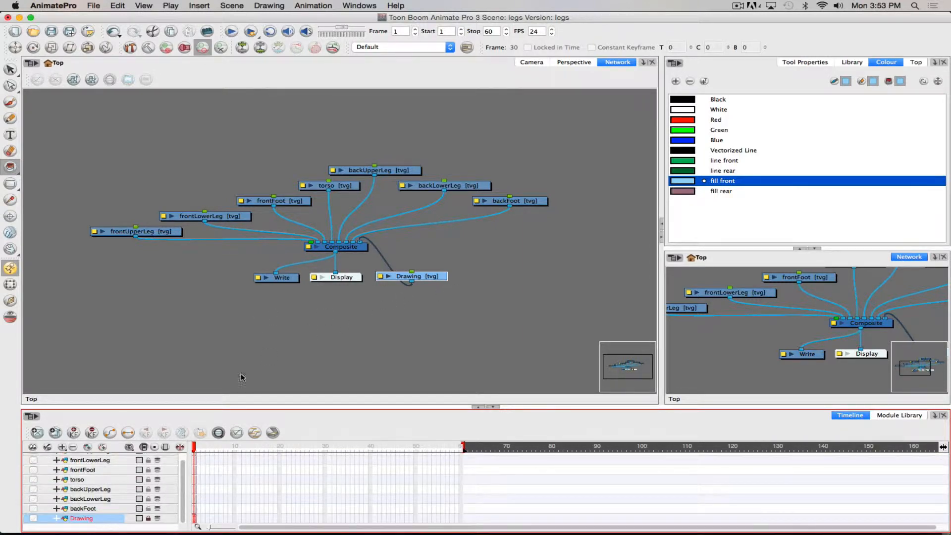
Step: Add a parent peg to each of the seven torso and leg drawing modules and move the pegs well above them
click(94, 121)
drag(85, 122, 570, 229)
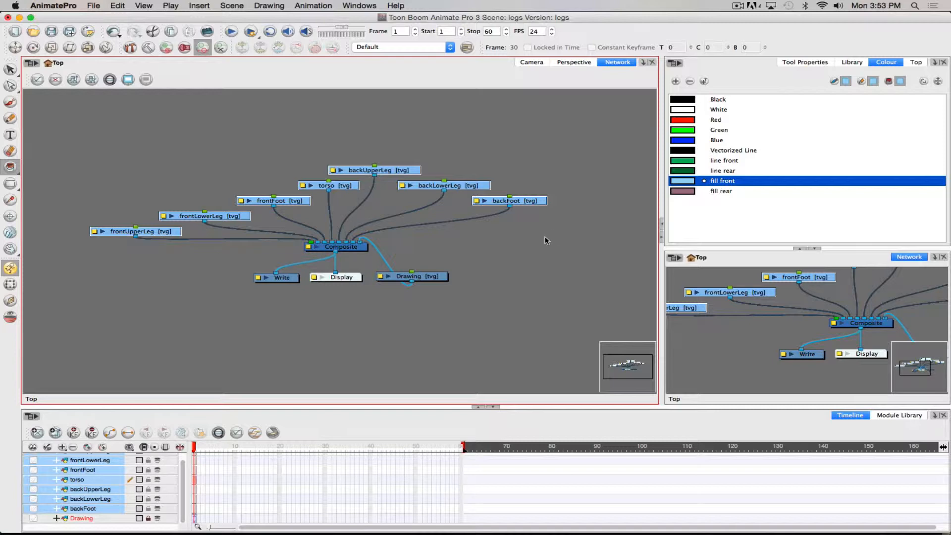
key(super+p)
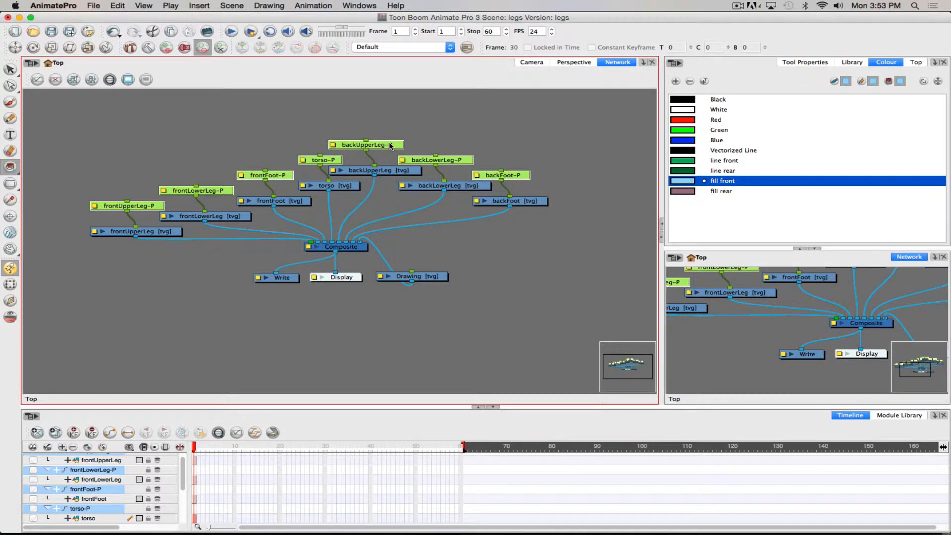
drag(390, 146, 409, 106)
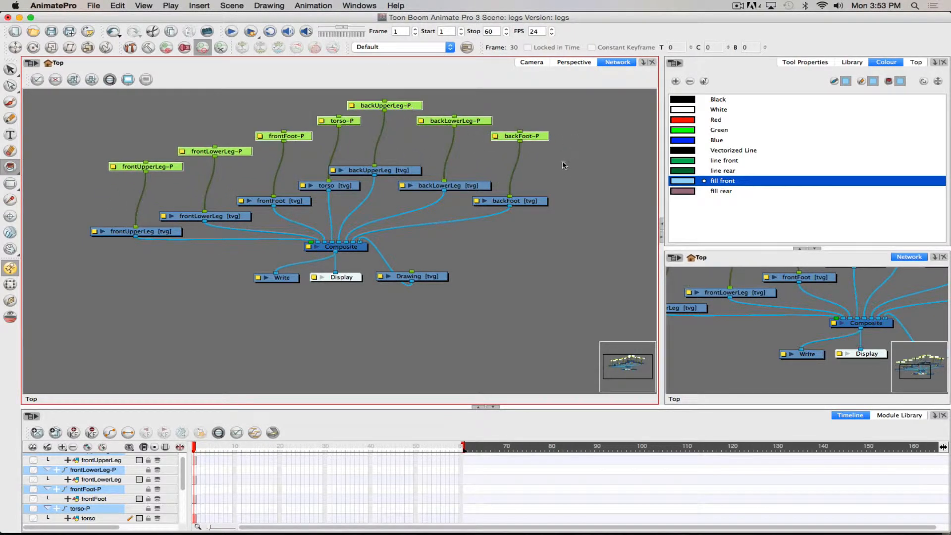
click(594, 182)
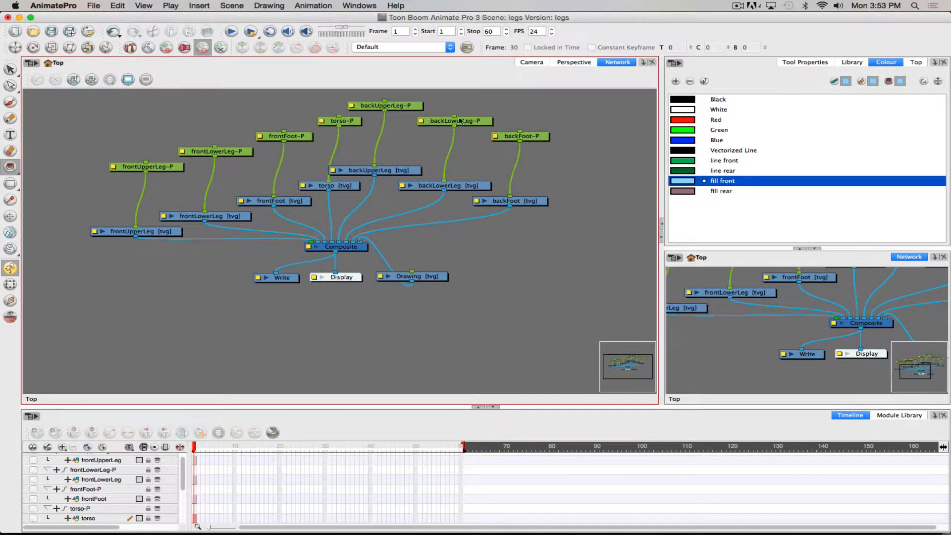
Step: Stagger the back leg pegs and connect backUpperLeg-P to backLowerLeg-P and backLowerLeg-P to backFoot-P
drag(459, 121, 454, 139)
drag(529, 142, 534, 172)
drag(384, 111, 516, 165)
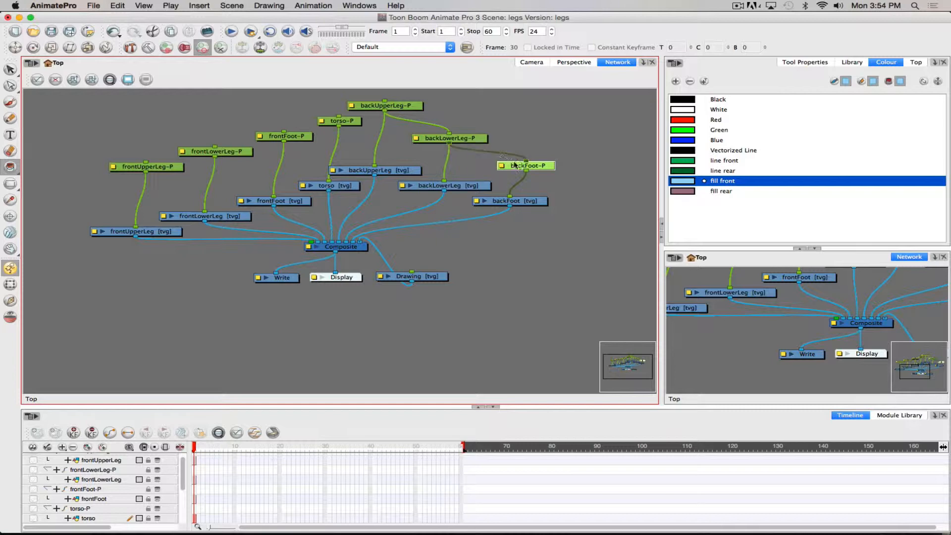
Step: Stagger the front leg pegs and connect frontUpperLeg-P to frontLowerLeg-P and frontLowerLeg-P to frontFoot-P
drag(292, 142, 259, 171)
drag(140, 169, 120, 116)
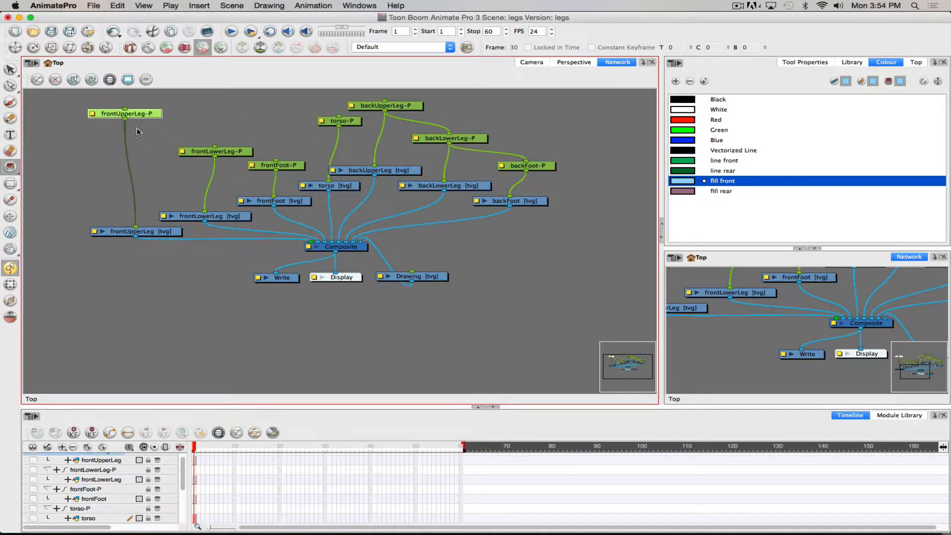
drag(222, 158, 192, 151)
drag(125, 119, 276, 162)
Step: Connect torso-P to frontUpperLeg-P and backUpperLeg-P, and place torso-P above both as the top of the hierarchy
drag(339, 124, 125, 108)
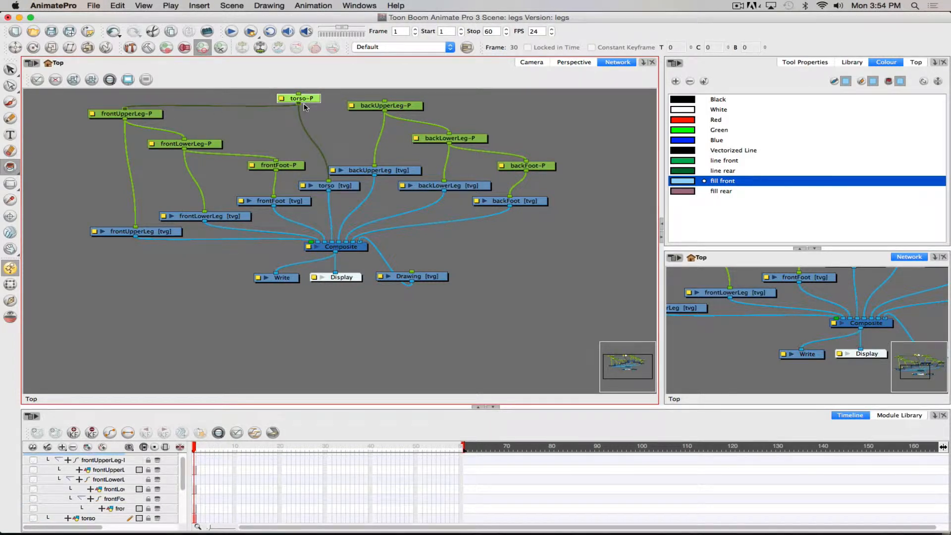
drag(300, 105, 385, 101)
drag(336, 132, 353, 205)
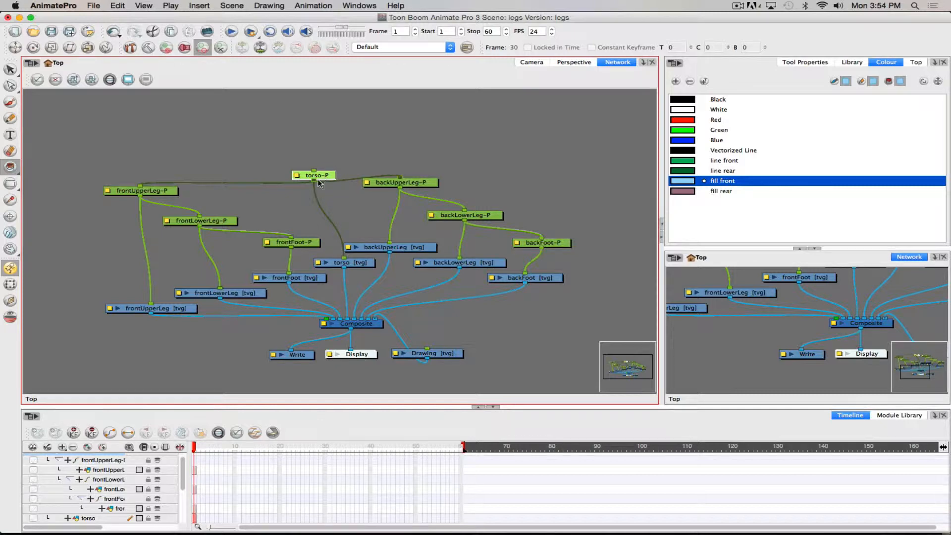
drag(319, 177, 310, 134)
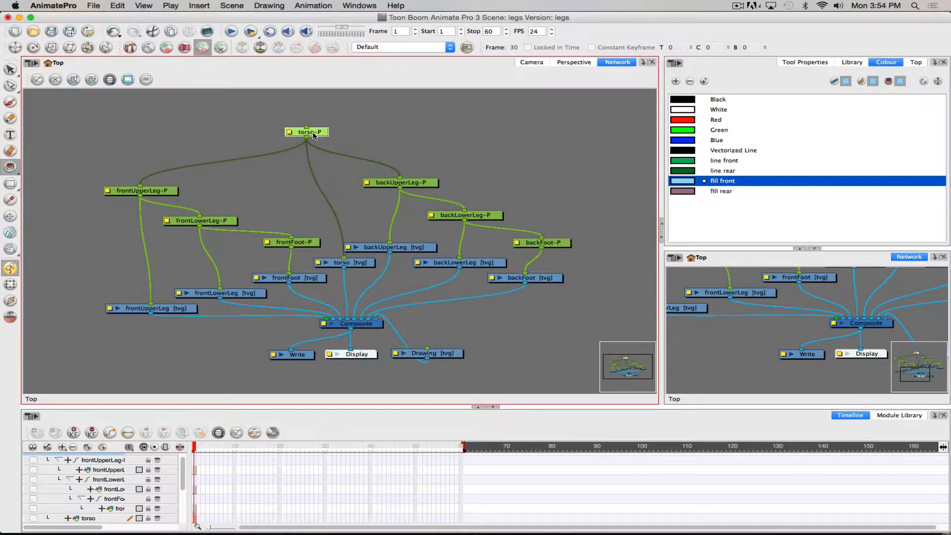
drag(312, 133, 313, 153)
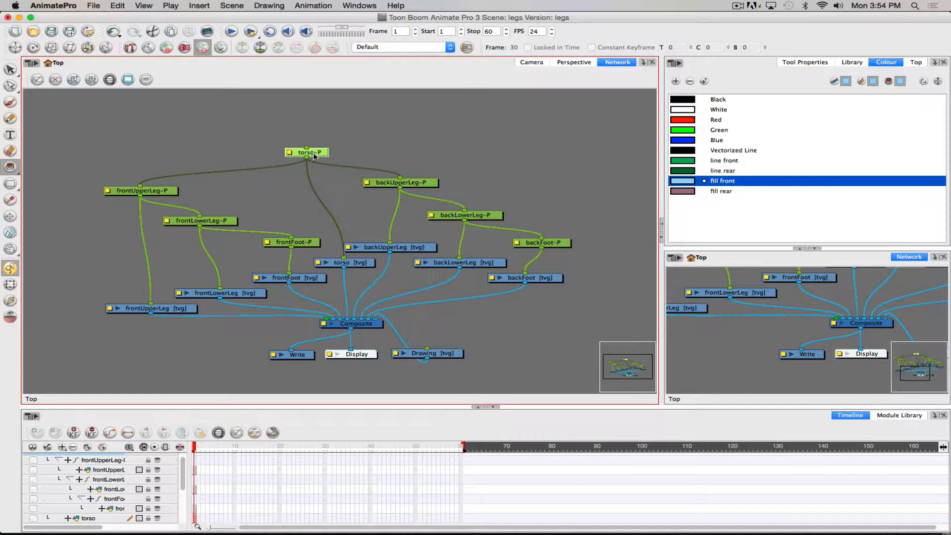
mouse_move(314, 159)
mouse_down()
mouse_move(313, 142)
mouse_move(306, 147)
mouse_up()
Step: Rearrange frontUpperLeg-P, frontLowerLeg-P and frontFoot-P into a descending cascade under torso-P
drag(161, 190, 191, 169)
drag(221, 221, 241, 205)
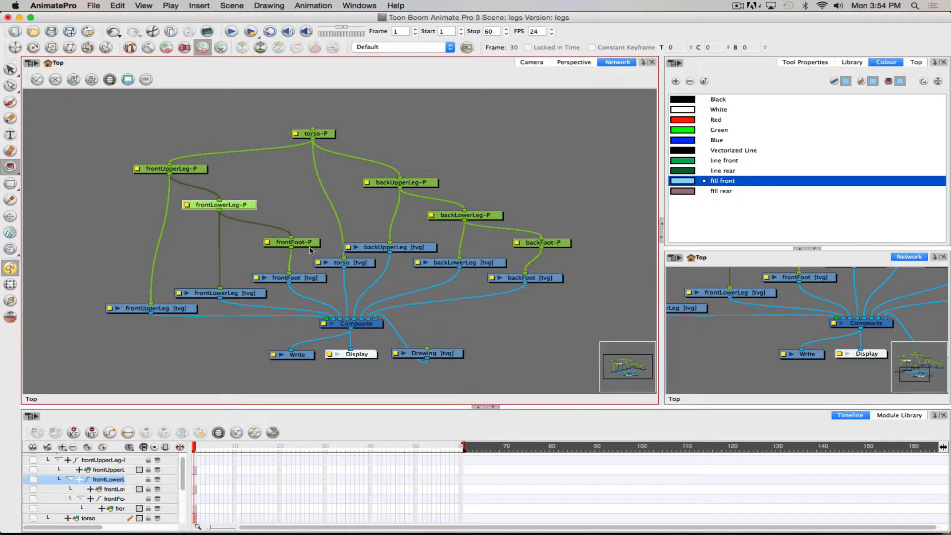
drag(308, 242, 295, 234)
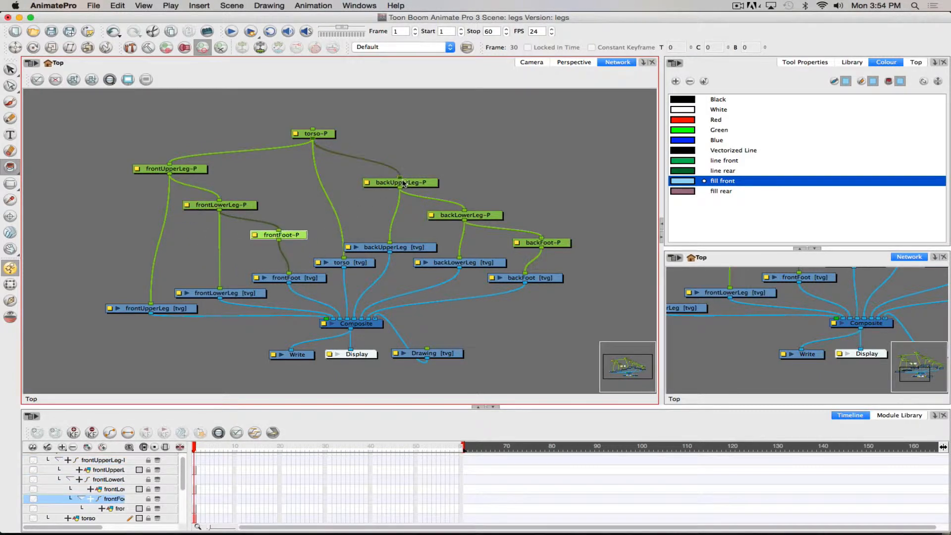
click(456, 218)
click(537, 246)
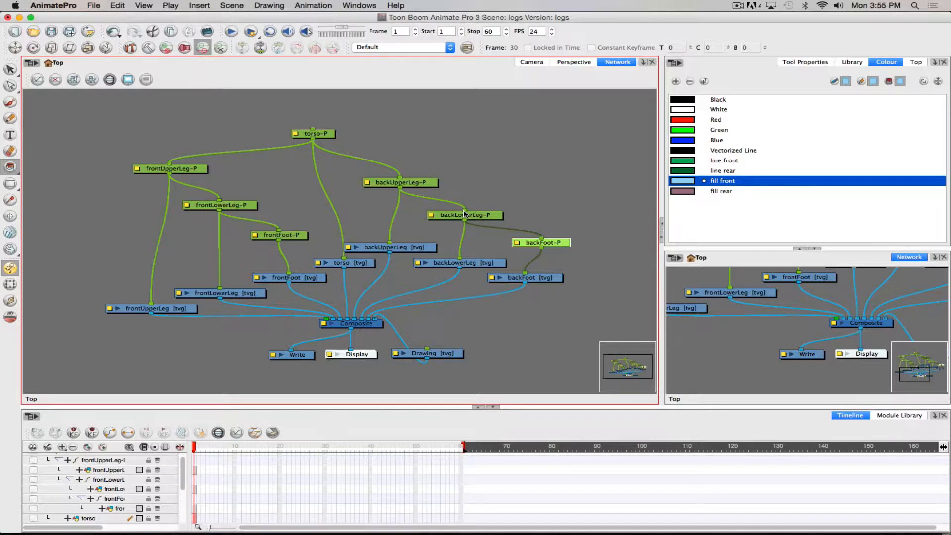
drag(464, 214, 485, 210)
mouse_move(541, 239)
mouse_down()
mouse_move(539, 221)
mouse_move(541, 239)
mouse_up()
drag(400, 188, 464, 211)
mouse_move(399, 180)
mouse_down()
mouse_move(396, 151)
mouse_move(360, 156)
mouse_move(406, 172)
mouse_move(401, 179)
mouse_up()
Step: Shift frontUpperLeg-P and frontLowerLeg-P slightly closer to frontFoot-P in the network
drag(173, 170, 184, 181)
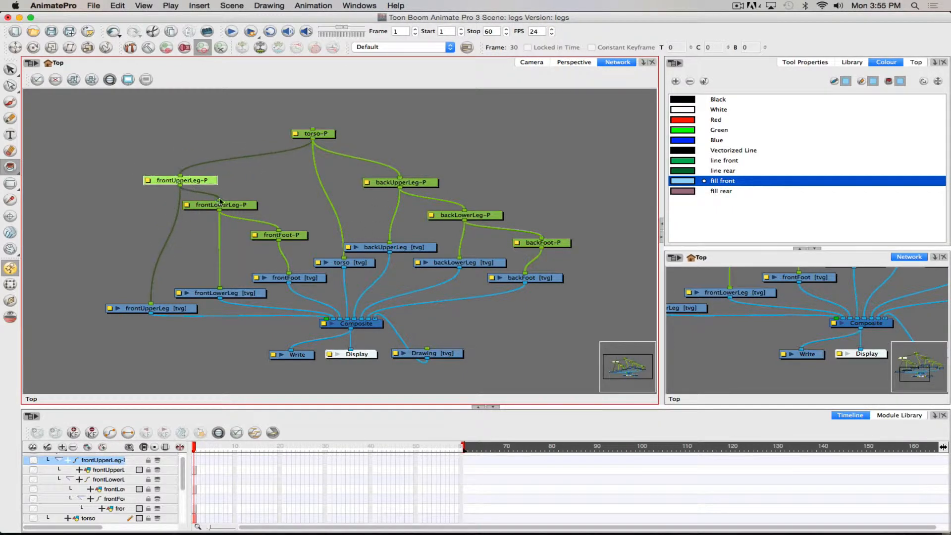
click(239, 207)
drag(239, 208, 245, 214)
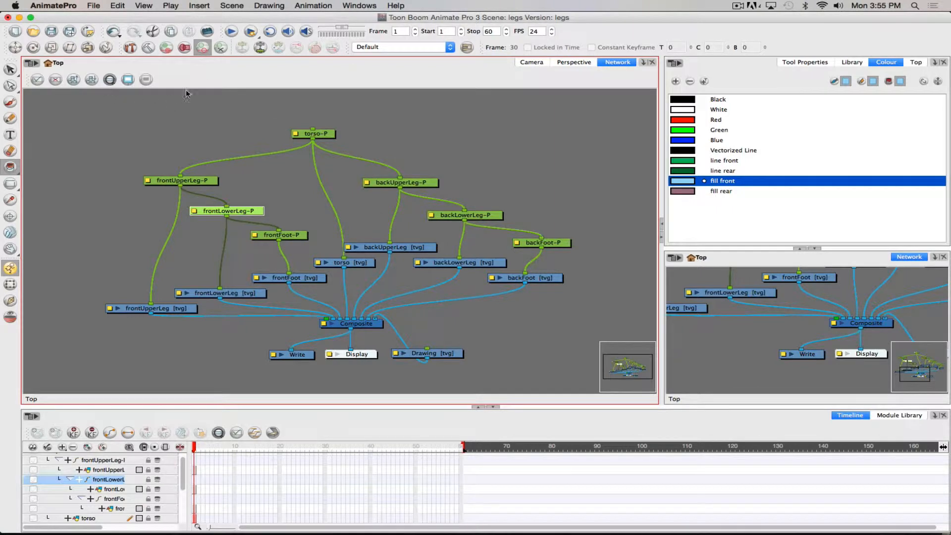
Step: Switch to the Camera view and, with the Rotate tool, place the backFoot-P pivot on the back ankle
click(532, 62)
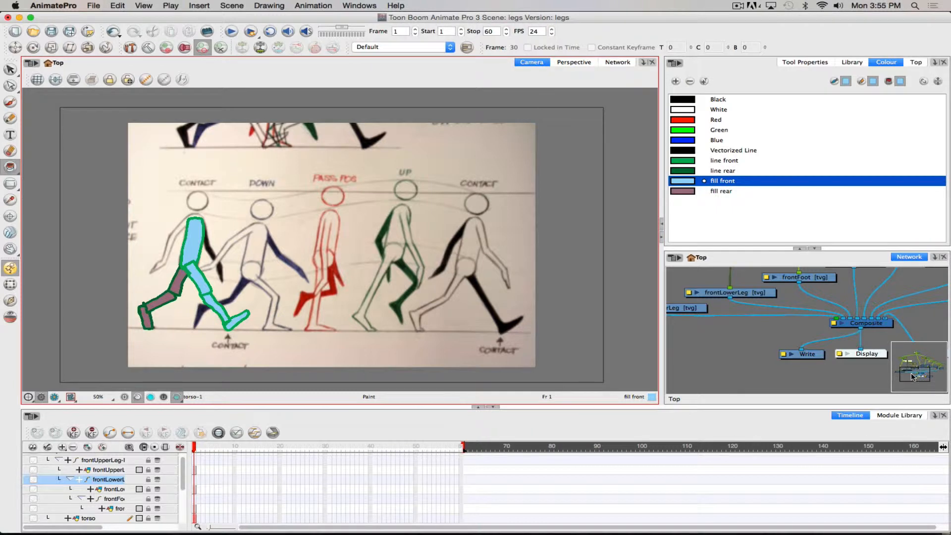
drag(916, 375, 913, 355)
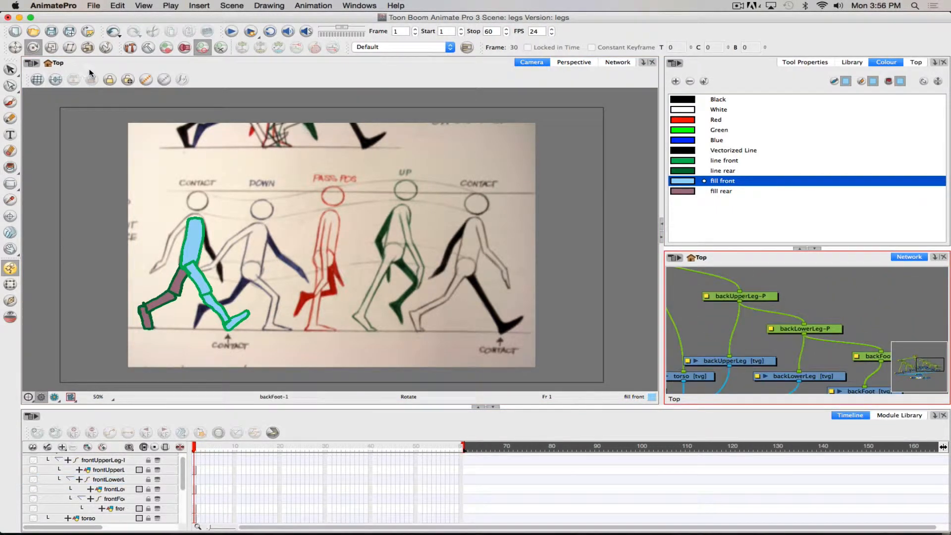
click(876, 355)
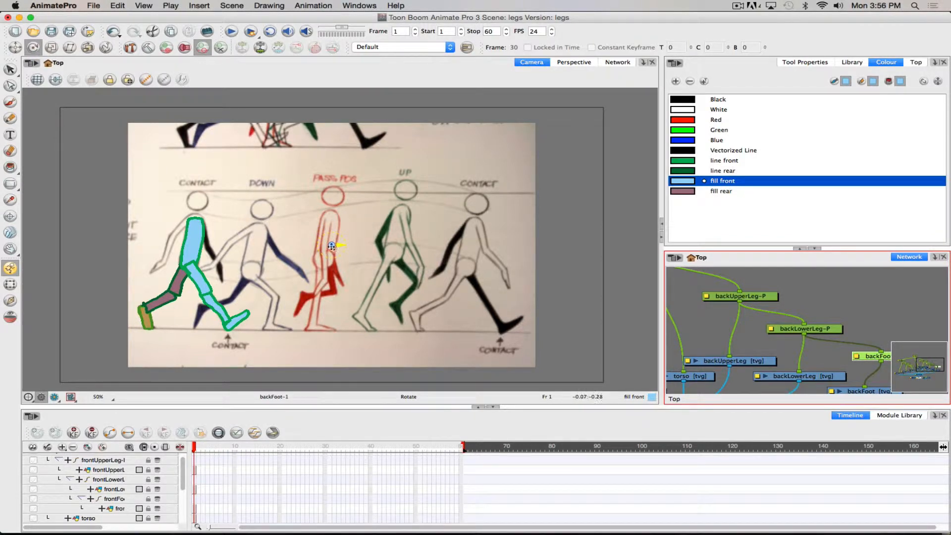
drag(331, 244, 146, 308)
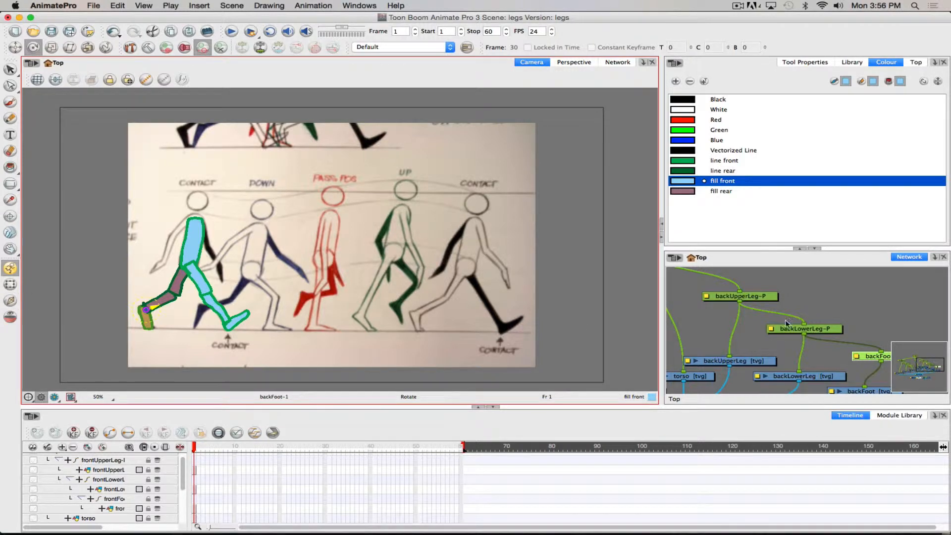
Step: Select the parent peg backLowerLeg-P and place its pivot on the back knee
key(b)
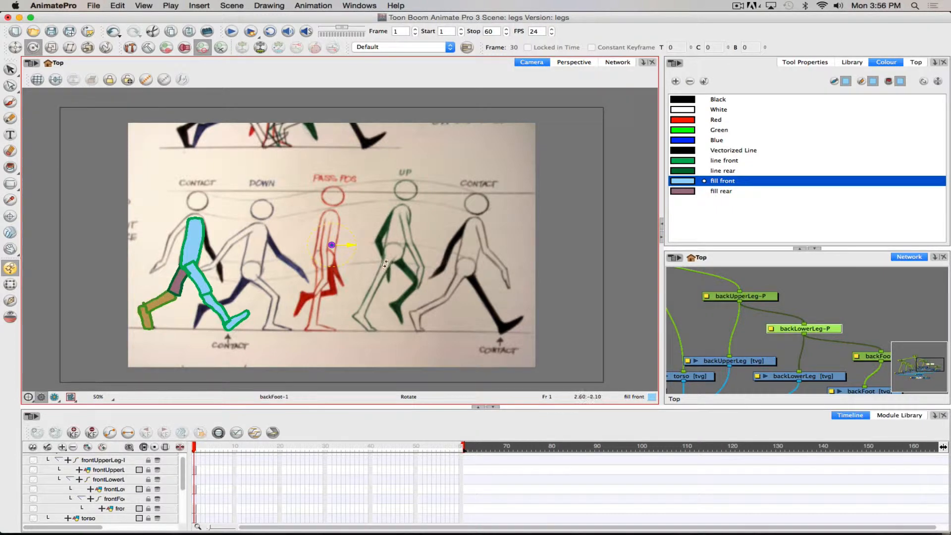
drag(330, 246, 170, 294)
click(171, 292)
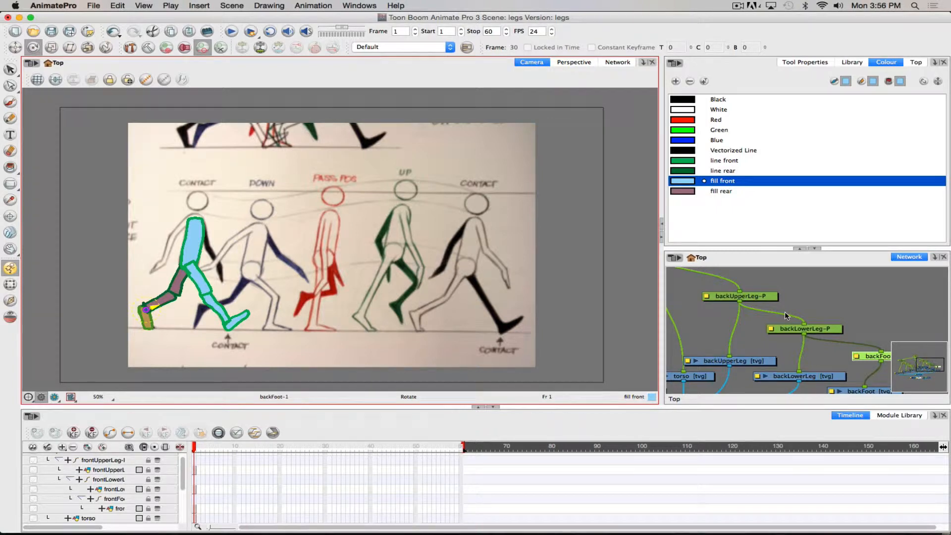
Step: Select the peg backUpperLeg-P and place its pivot at the top of the back thigh
key(b)
key(b)
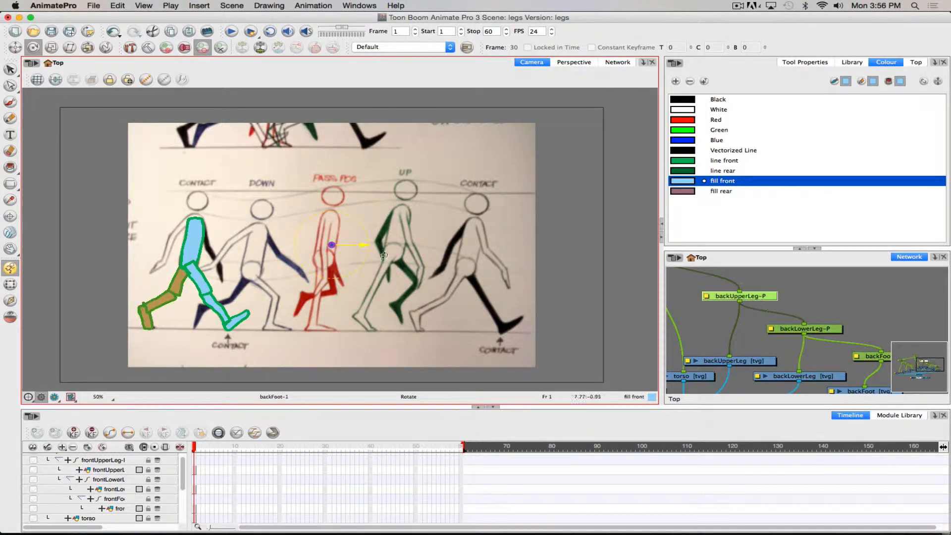
drag(332, 245, 188, 268)
Step: Select torso-P in the network and place its pivot at the hips
click(727, 333)
drag(720, 327, 867, 351)
click(817, 276)
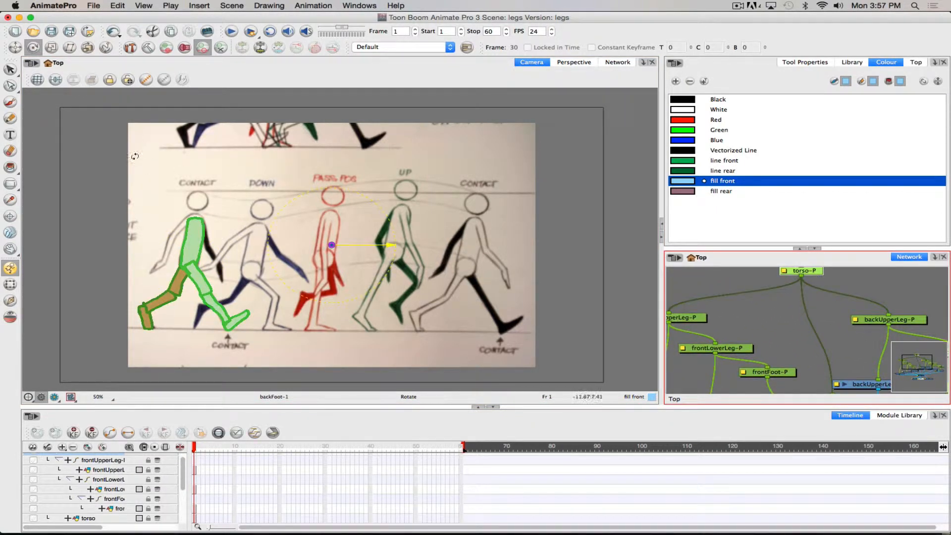
drag(332, 244, 189, 264)
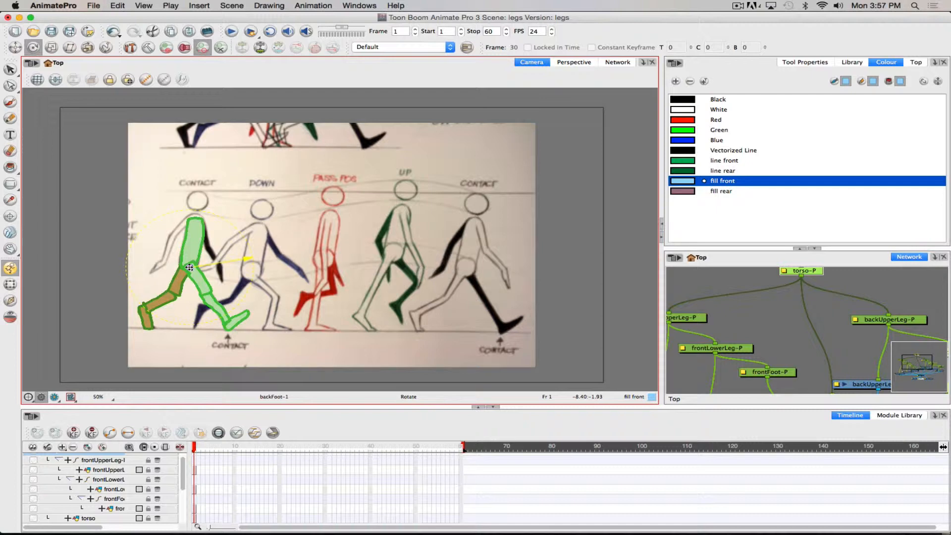
Step: Select frontFoot-P and place its pivot on the front ankle
click(769, 377)
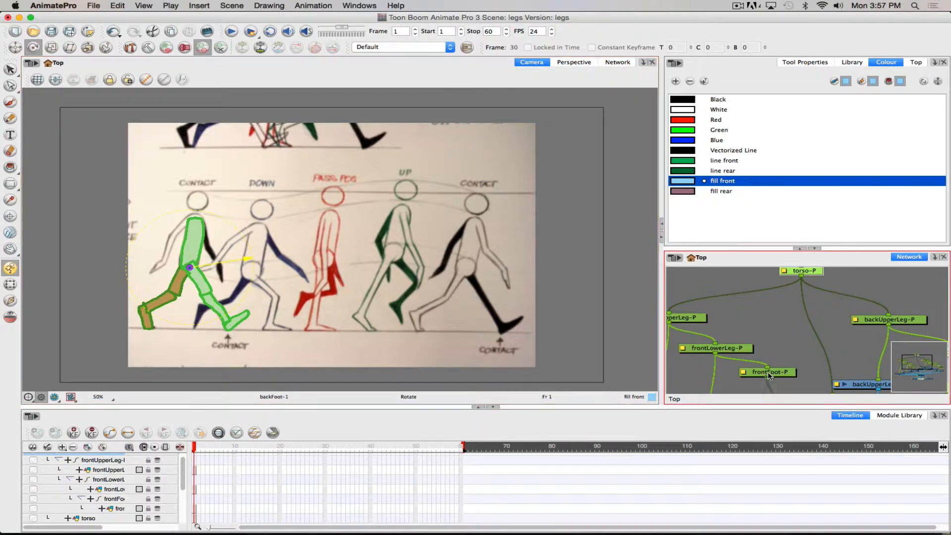
click(793, 375)
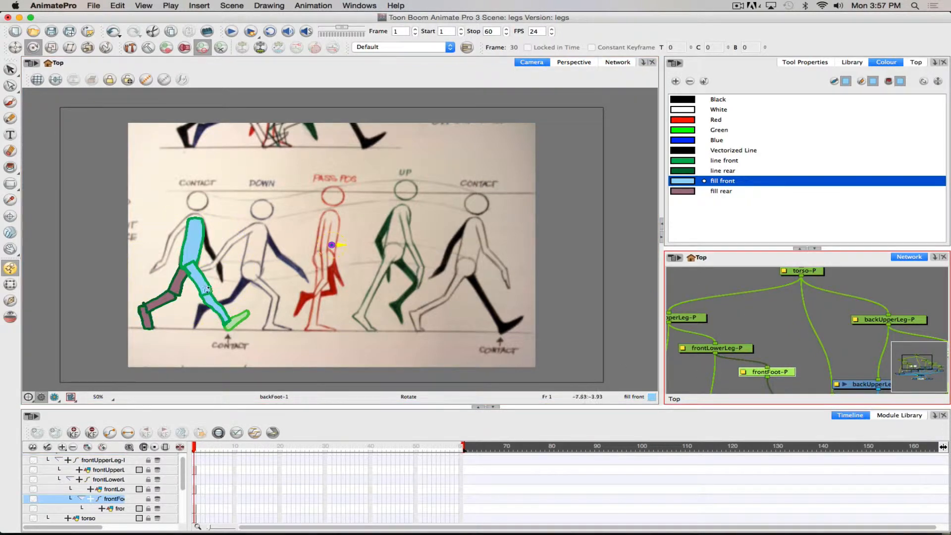
drag(330, 245, 227, 322)
Step: Place the frontLowerLeg-P pivot on the front knee and the frontUpperLeg-P pivot at the front hip joint
click(704, 350)
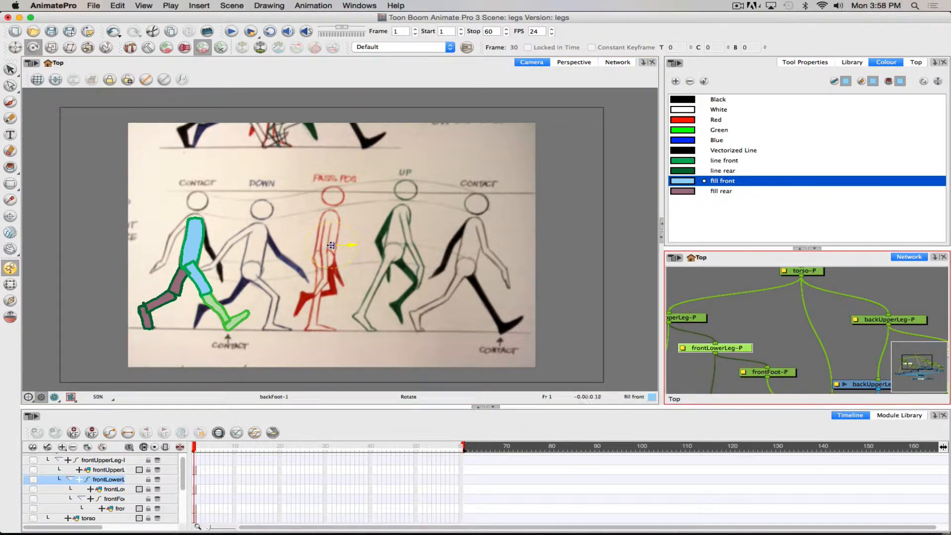
drag(332, 245, 206, 295)
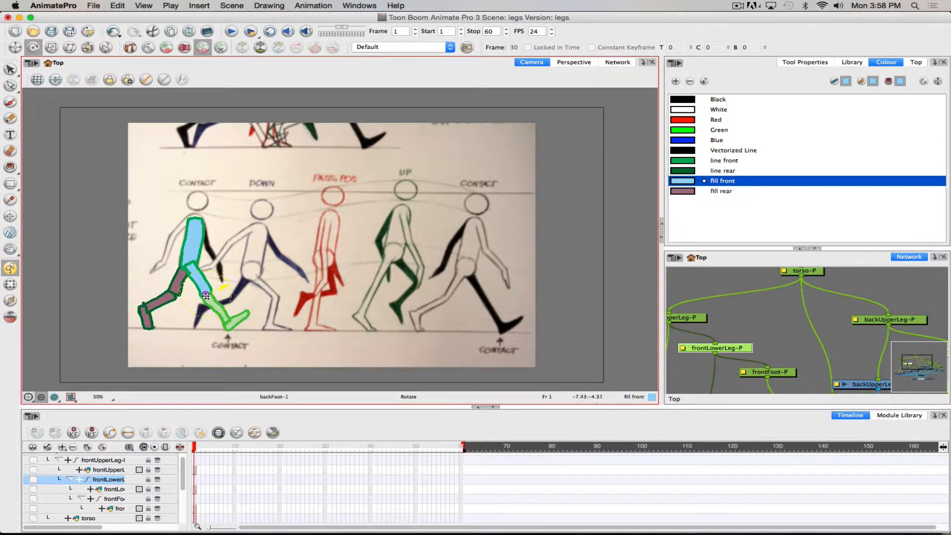
key(b)
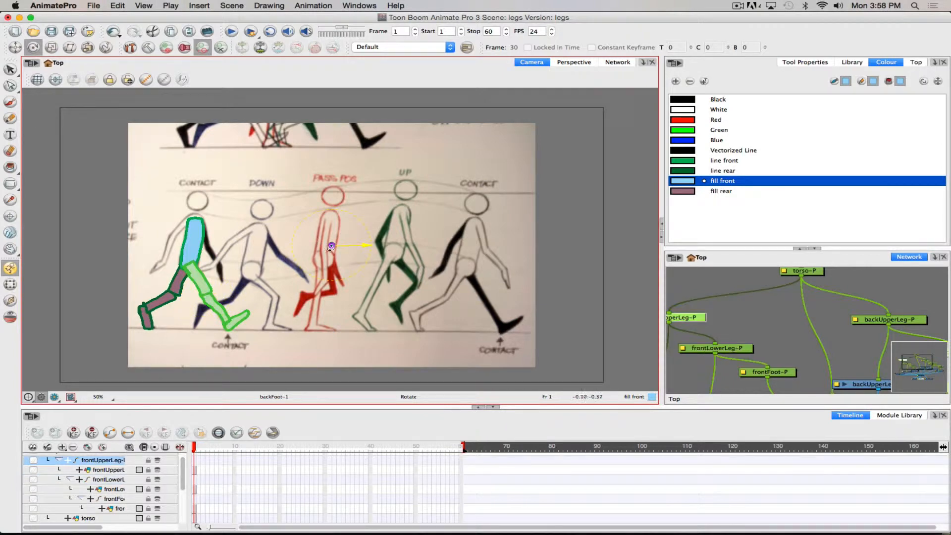
drag(326, 244, 191, 265)
click(739, 351)
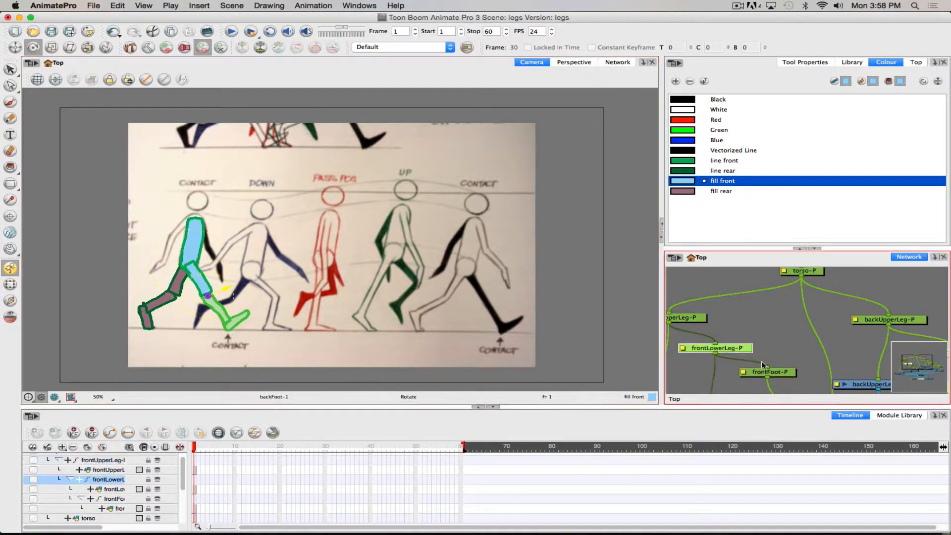
Step: Check the pivots of frontFoot-P, torso-P, backUpperLeg-P, backLowerLeg-P and backFoot-P by selecting each peg in the network
click(788, 374)
click(813, 277)
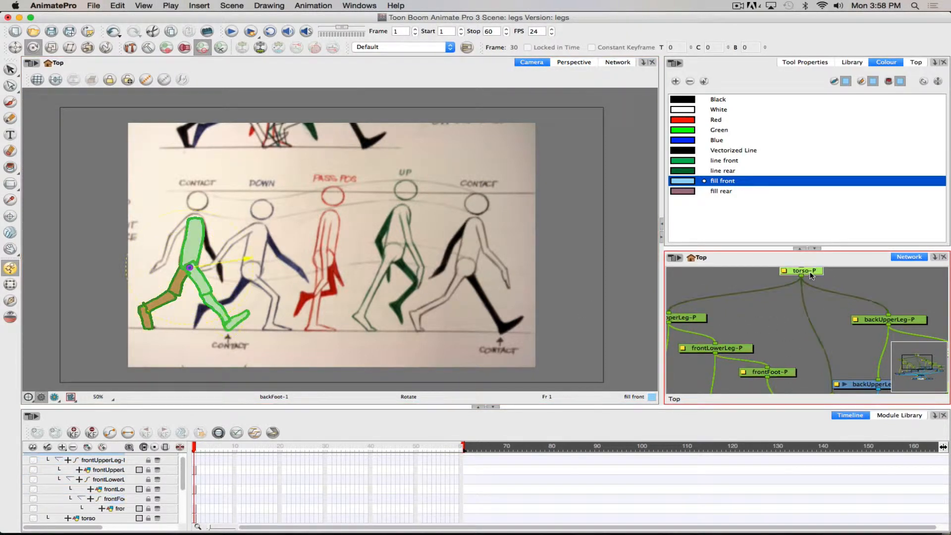
click(892, 320)
mouse_move(917, 360)
mouse_down()
mouse_move(931, 367)
mouse_move(920, 361)
mouse_up()
click(815, 320)
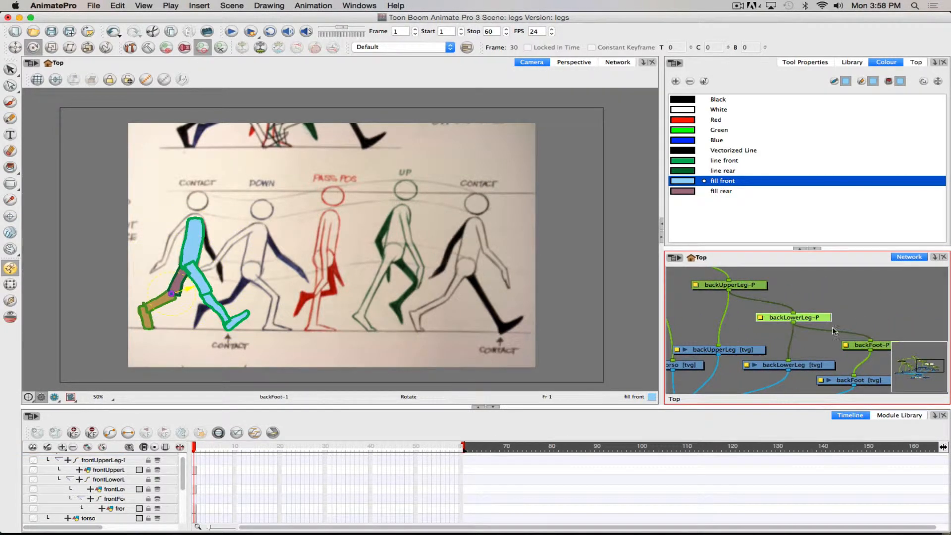
click(869, 346)
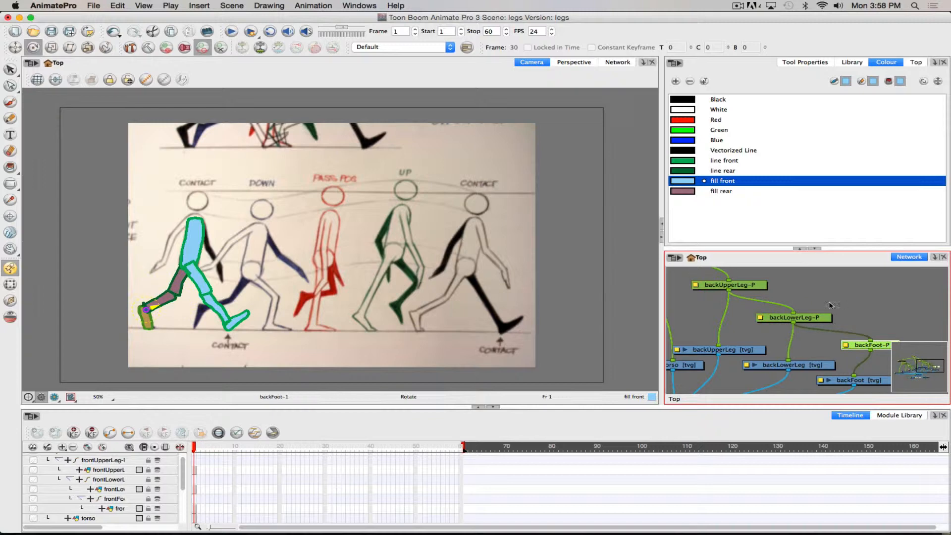
drag(934, 365, 919, 350)
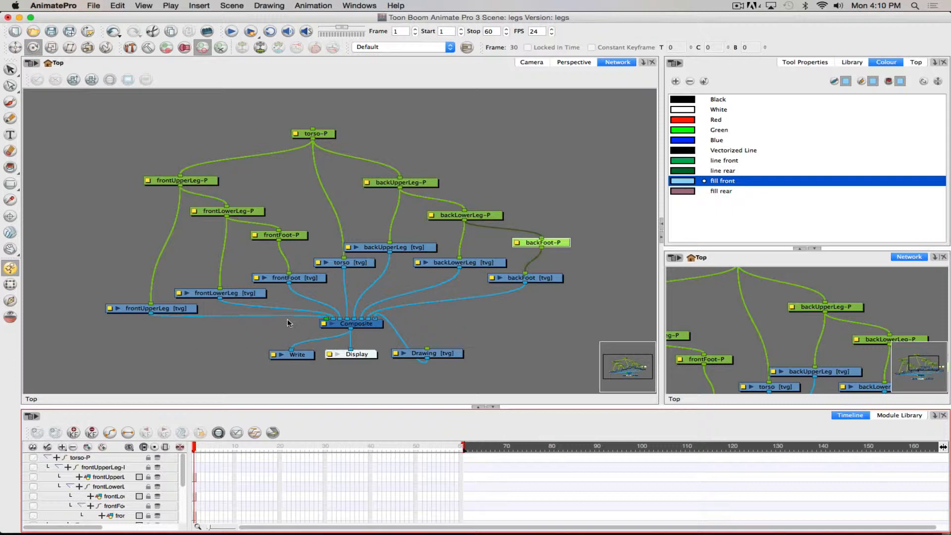
Step: Show the Camera view, select torso-P in the timeline and collapse its child layers
click(532, 62)
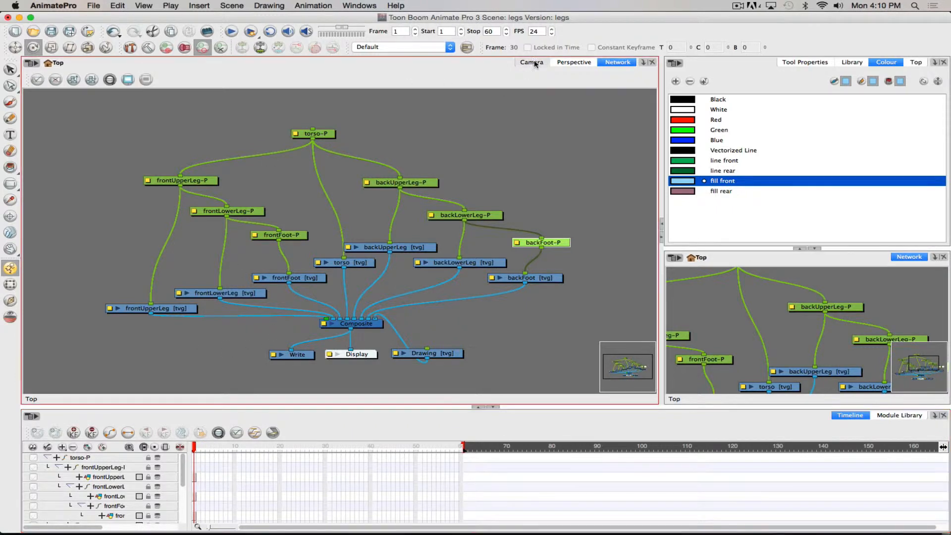
click(54, 459)
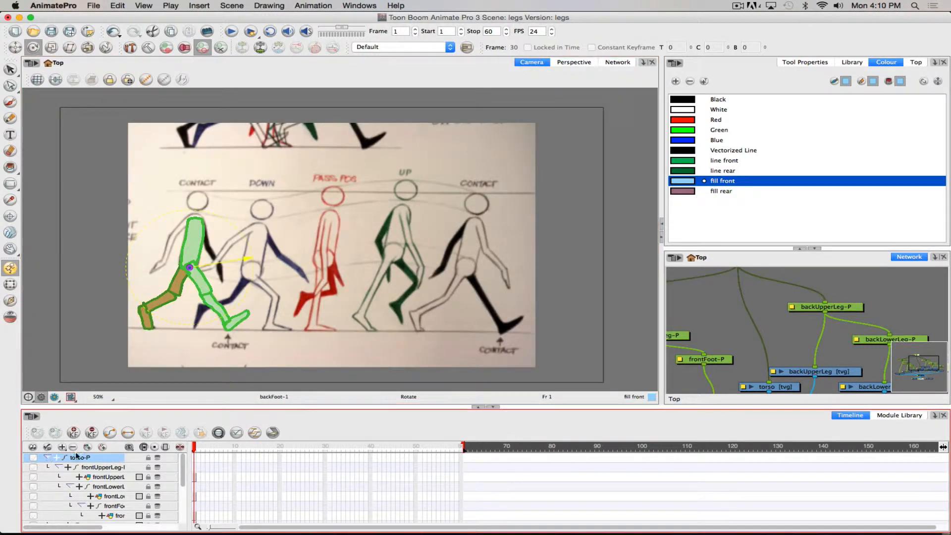
click(47, 459)
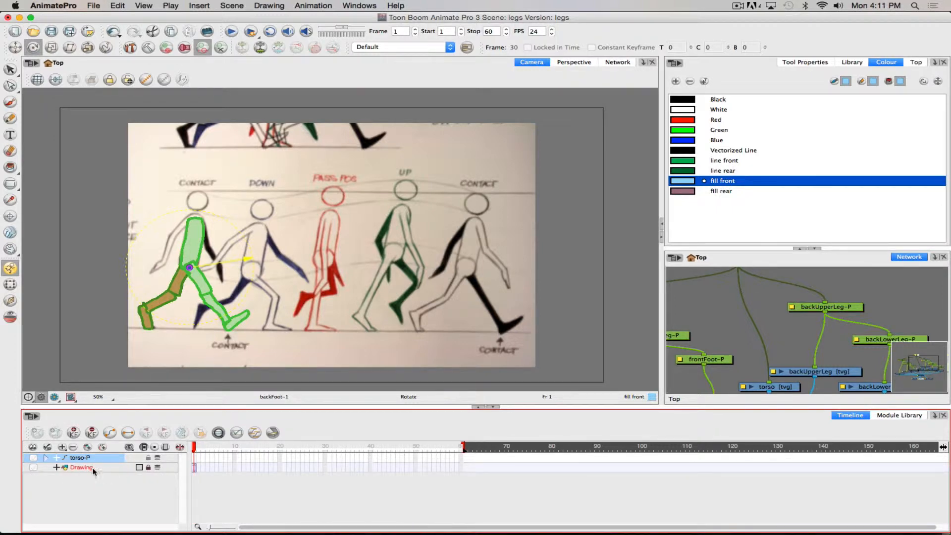
Step: Add a keyframe on torso-P at frame 1 and extend the exposure of all drawings to frame 60
click(196, 458)
drag(195, 446, 461, 446)
click(460, 468)
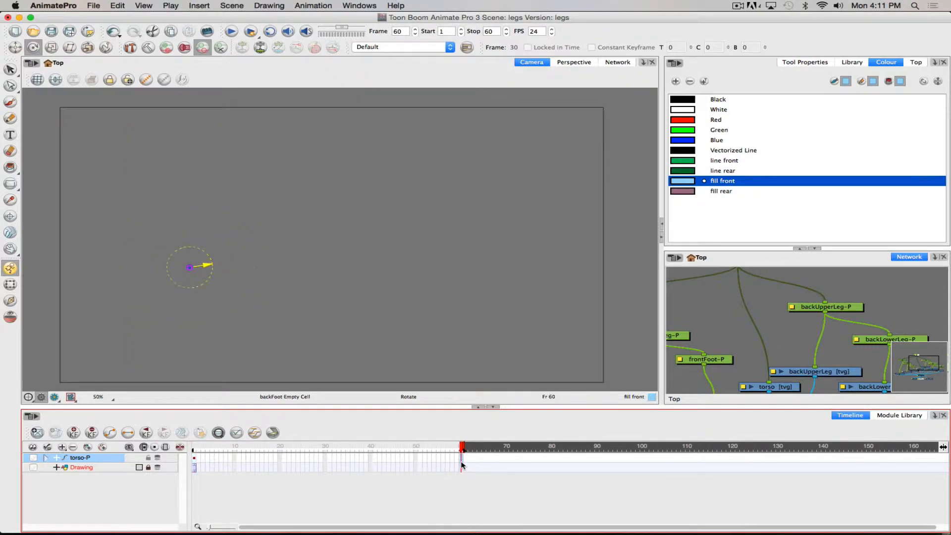
key(F5)
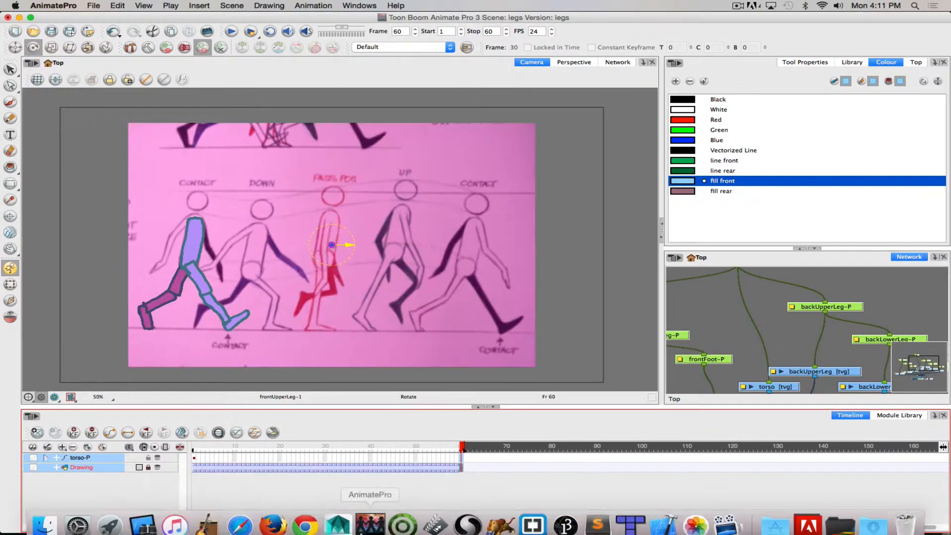
drag(461, 446, 187, 427)
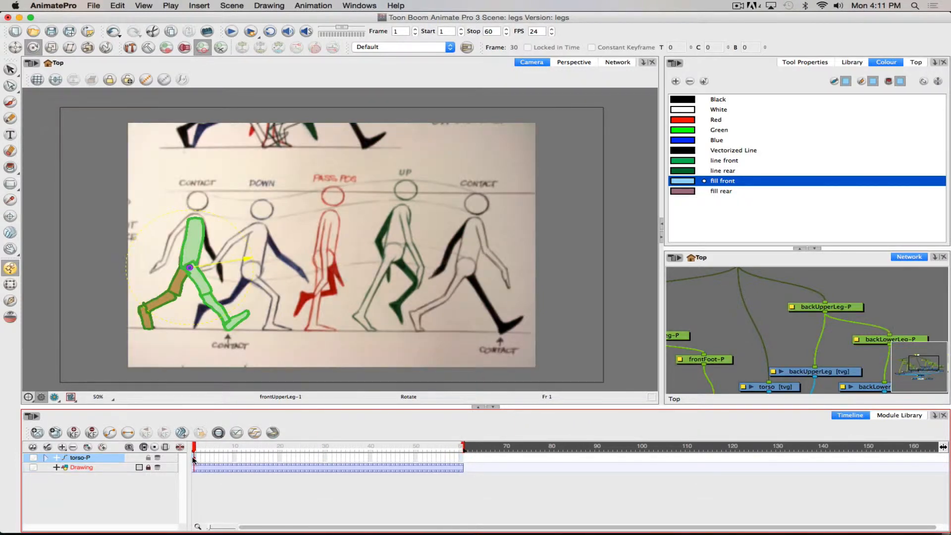
Step: Add a keyframe on torso-P at frame 10
click(202, 447)
drag(202, 448, 235, 447)
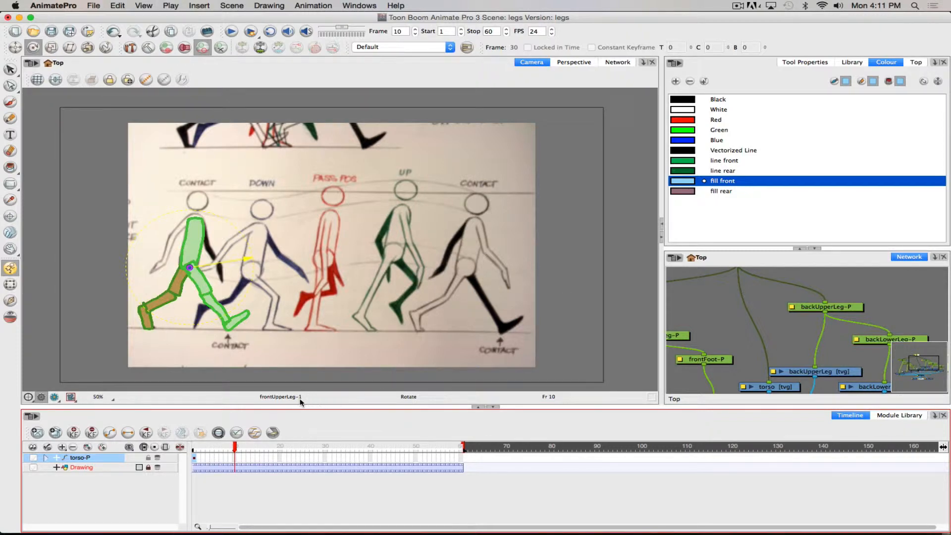
click(235, 459)
key(F6)
Step: Translate torso-P at frame 10 so the torso and hips line up with the DOWN pose of the reference
click(15, 48)
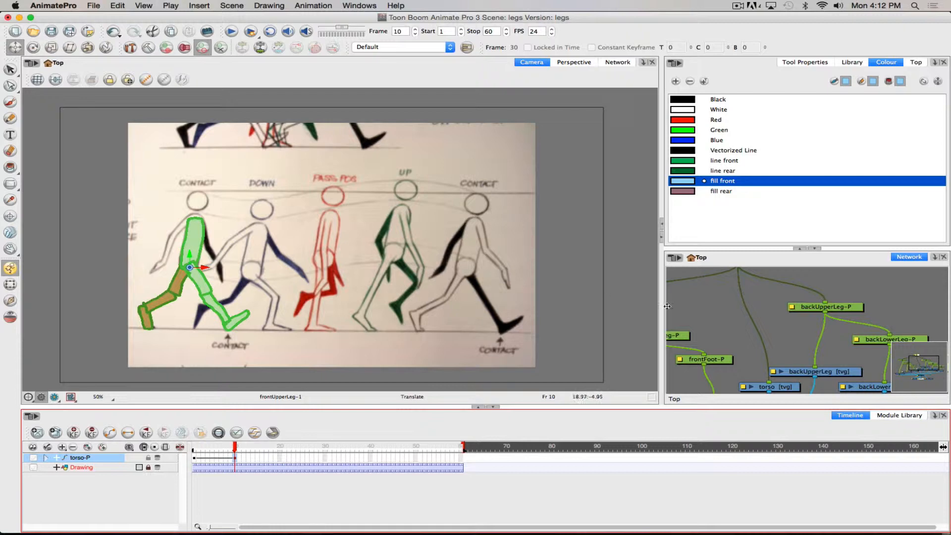
drag(923, 365, 918, 358)
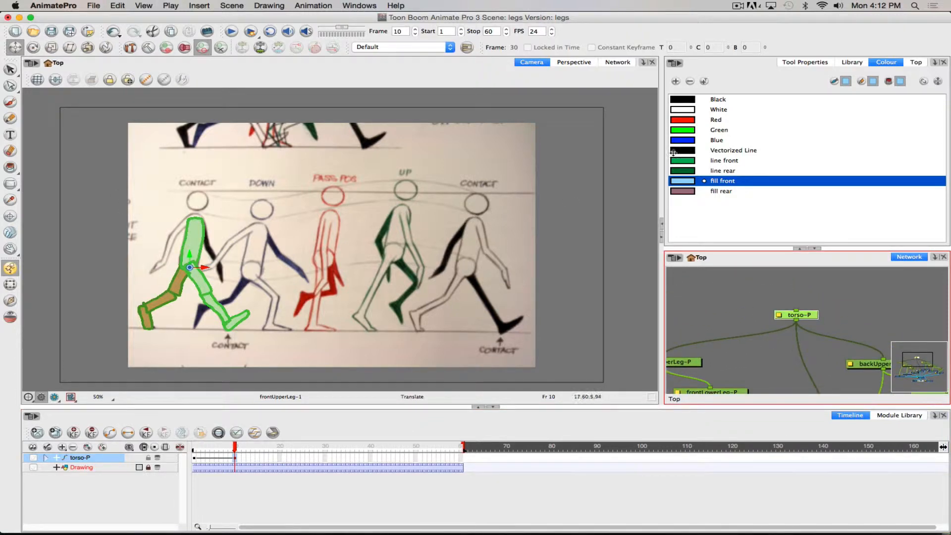
click(805, 62)
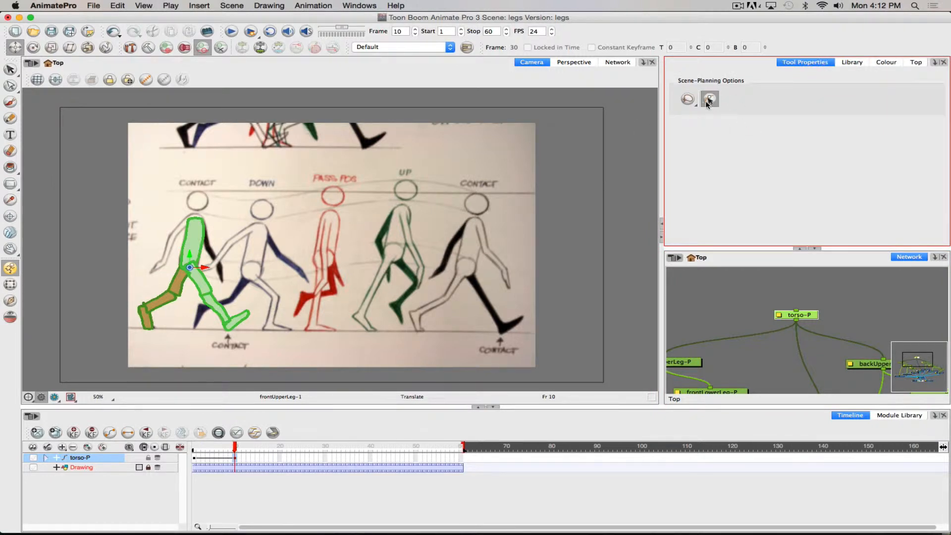
drag(688, 101, 710, 94)
click(766, 336)
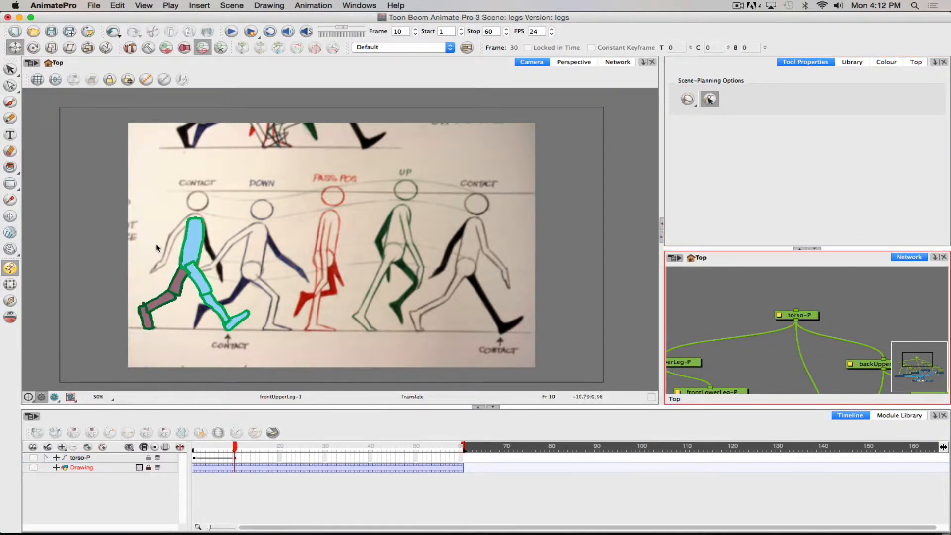
click(791, 316)
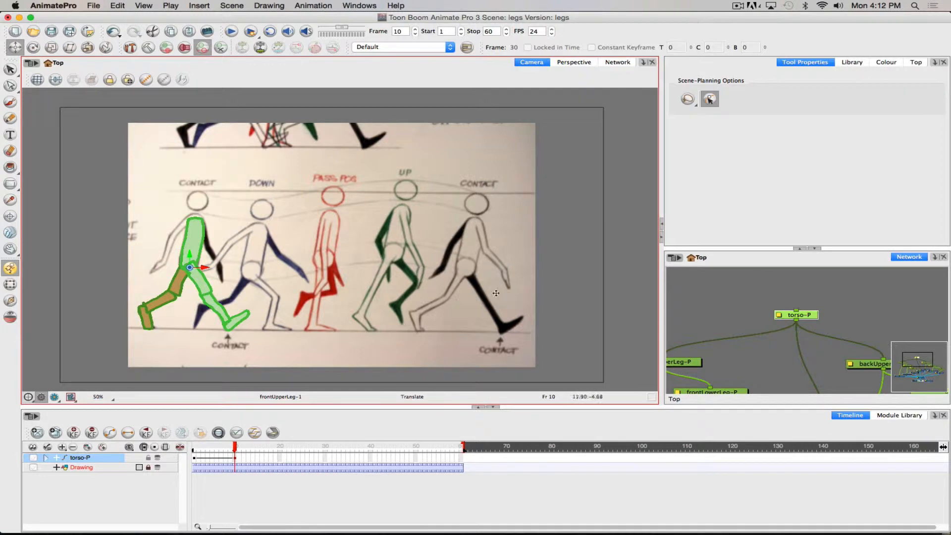
drag(189, 239, 252, 246)
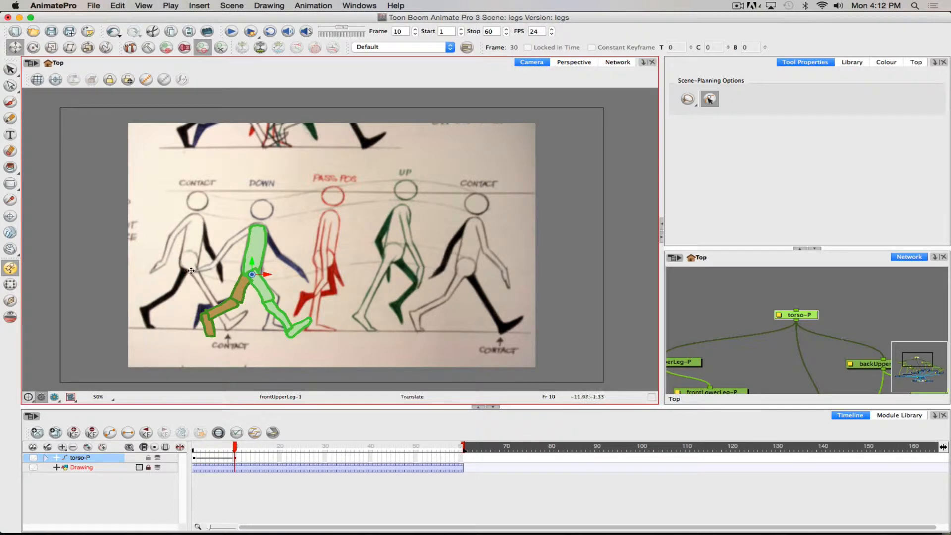
mouse_move(258, 243)
mouse_down()
mouse_move(255, 274)
mouse_move(260, 228)
mouse_move(259, 244)
mouse_up()
key(Up)
key(Up)
key(Up)
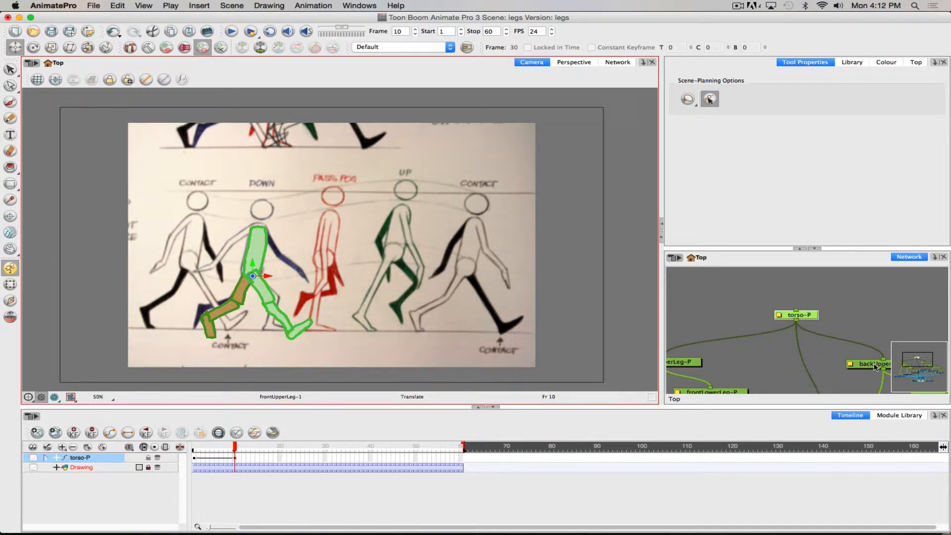
Step: Rotate frontUpperLeg-P and frontLowerLeg-P at frame 10 to match the bent front leg of the DOWN pose
click(694, 362)
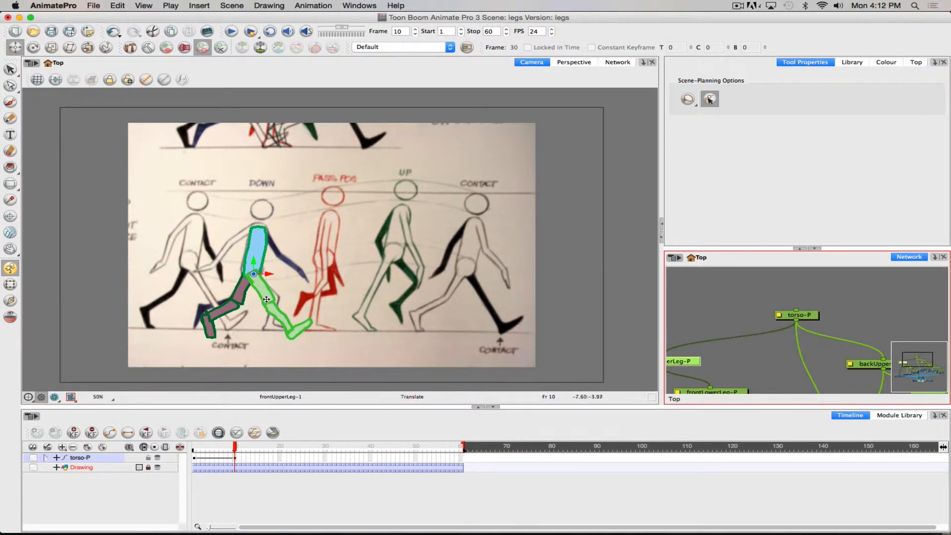
drag(267, 299, 276, 297)
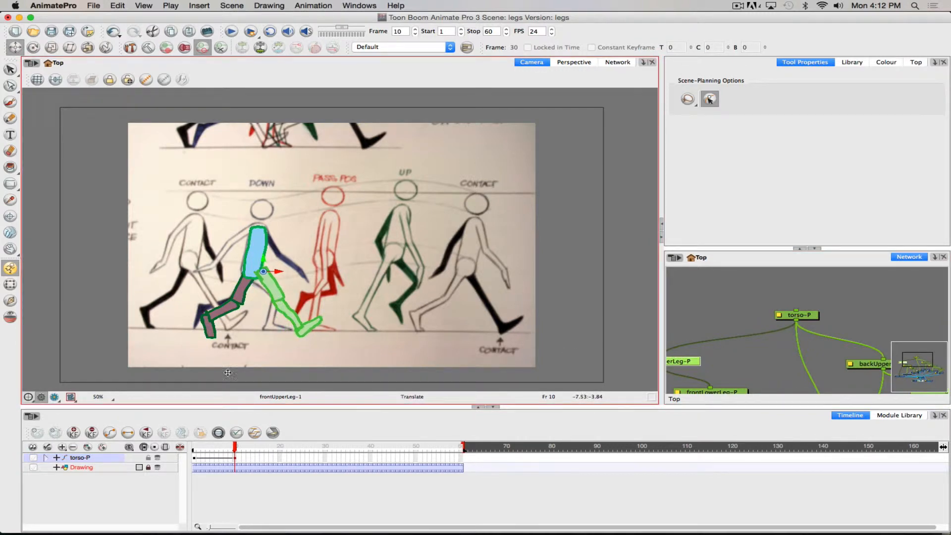
key(ctrl+z)
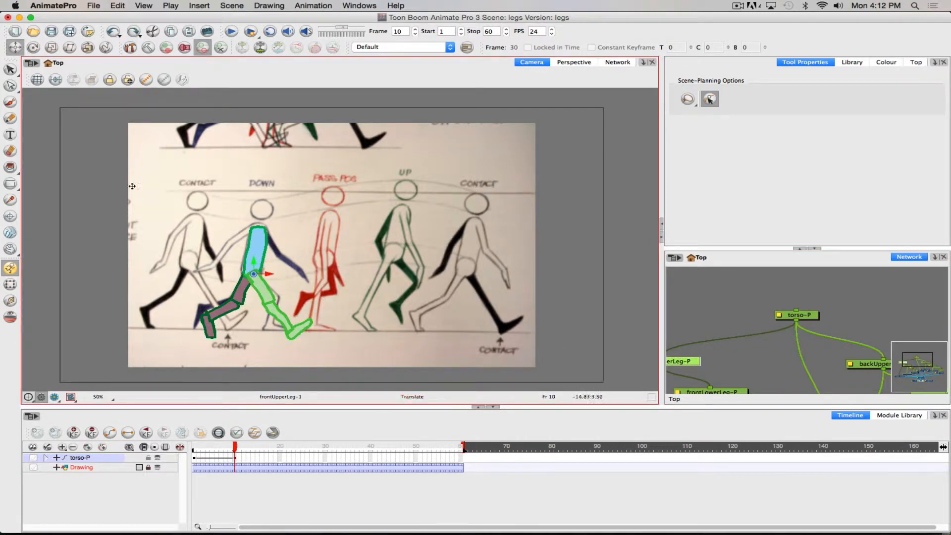
click(33, 47)
drag(267, 299, 278, 292)
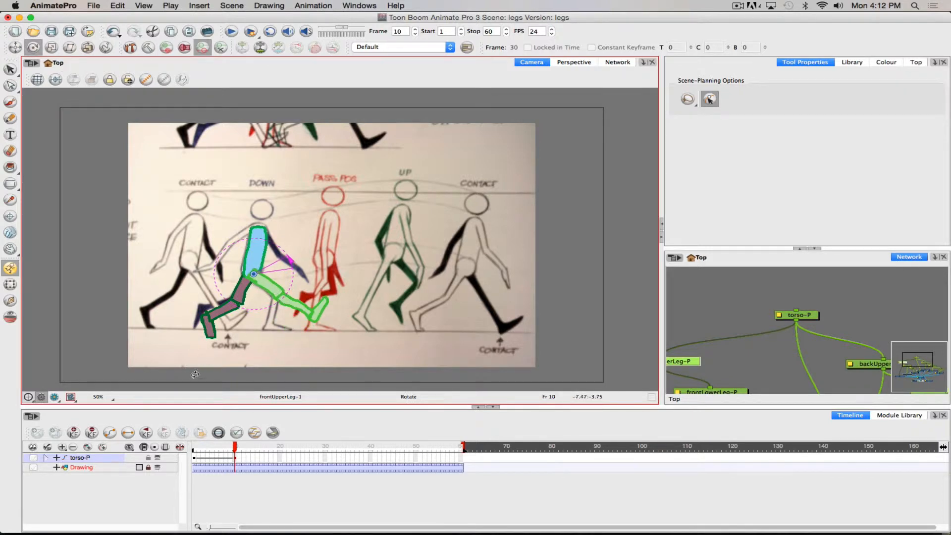
key(shift+b)
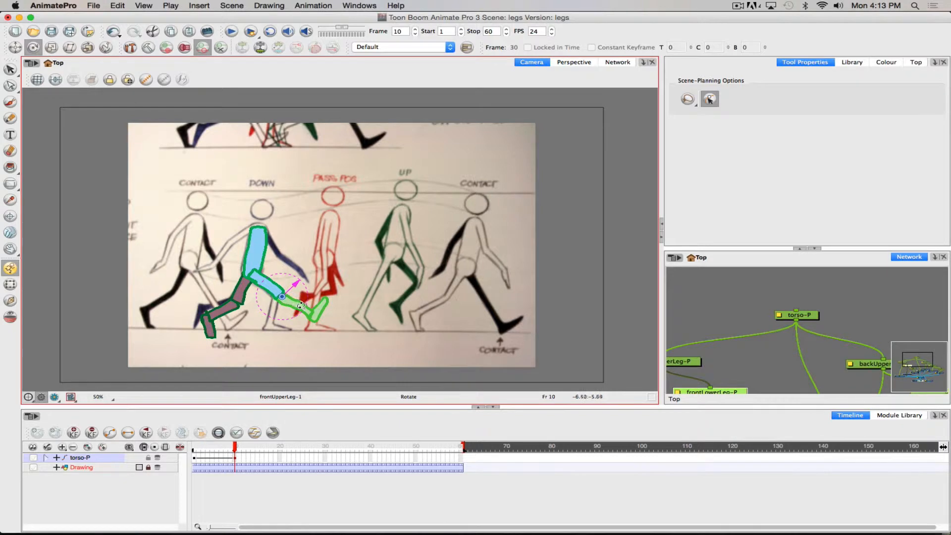
drag(298, 304, 275, 309)
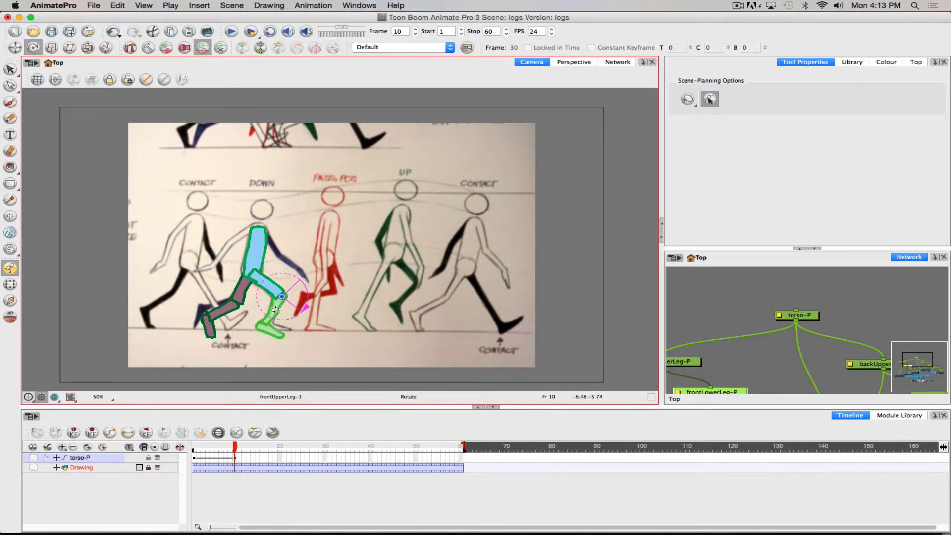
Step: Rotate frontFoot-P at frame 10 so the front foot lies flat on the ground line
click(277, 329)
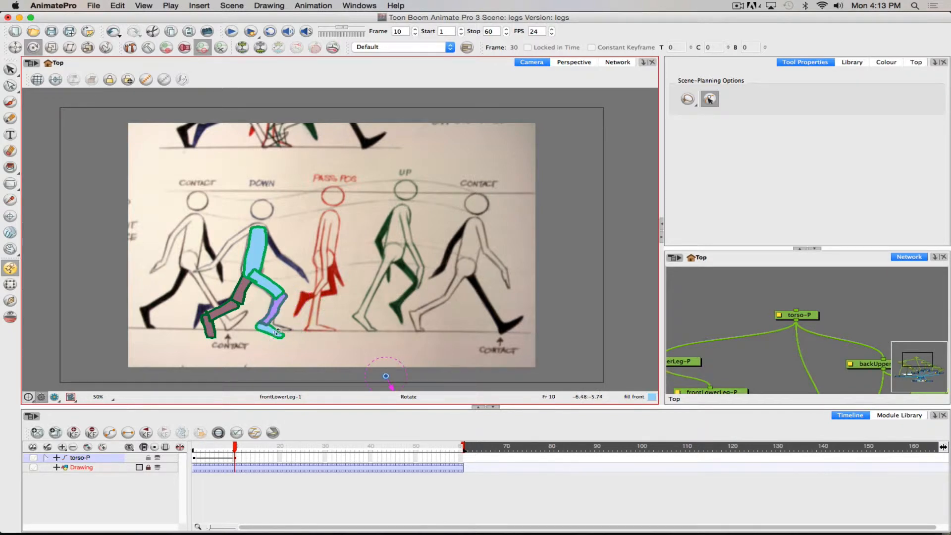
key(super+z)
mouse_move(913, 360)
mouse_down()
mouse_move(926, 369)
mouse_move(895, 367)
mouse_move(903, 371)
mouse_up()
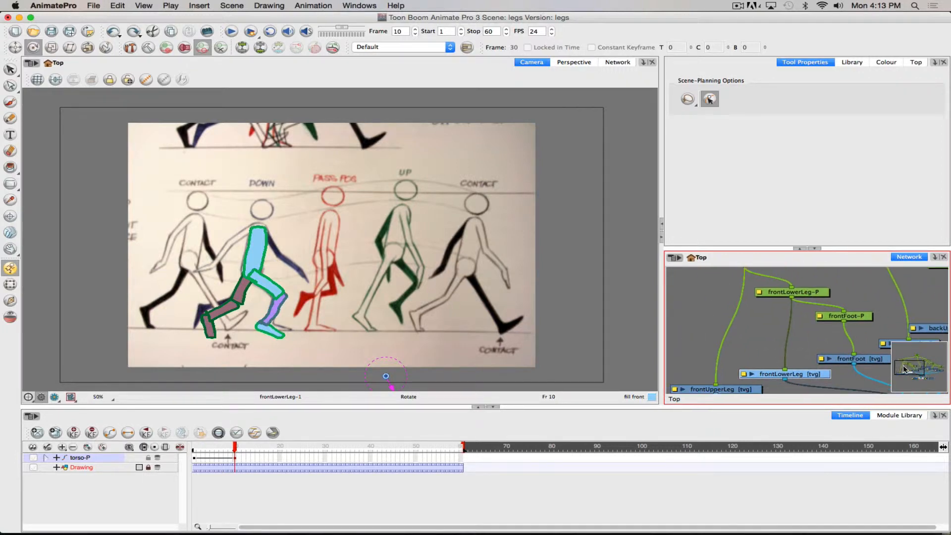
click(860, 316)
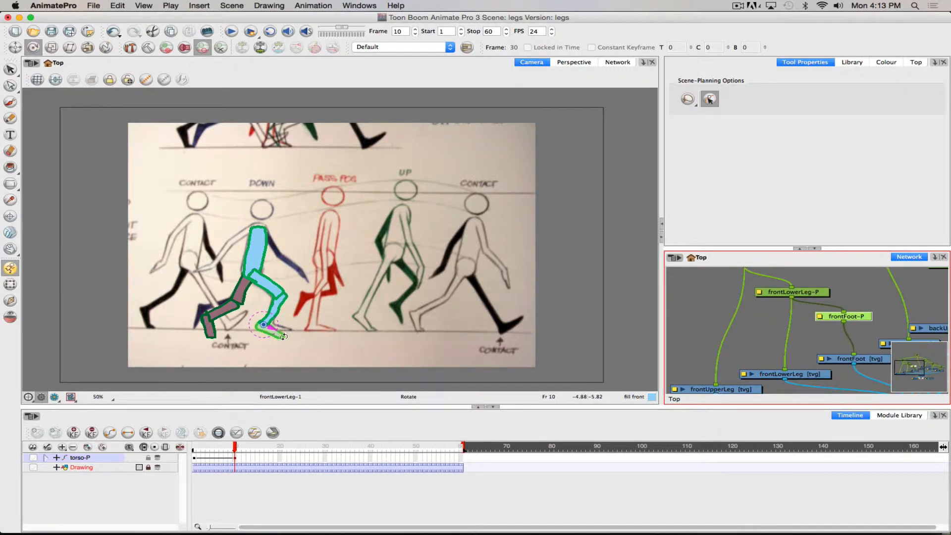
drag(286, 331, 292, 330)
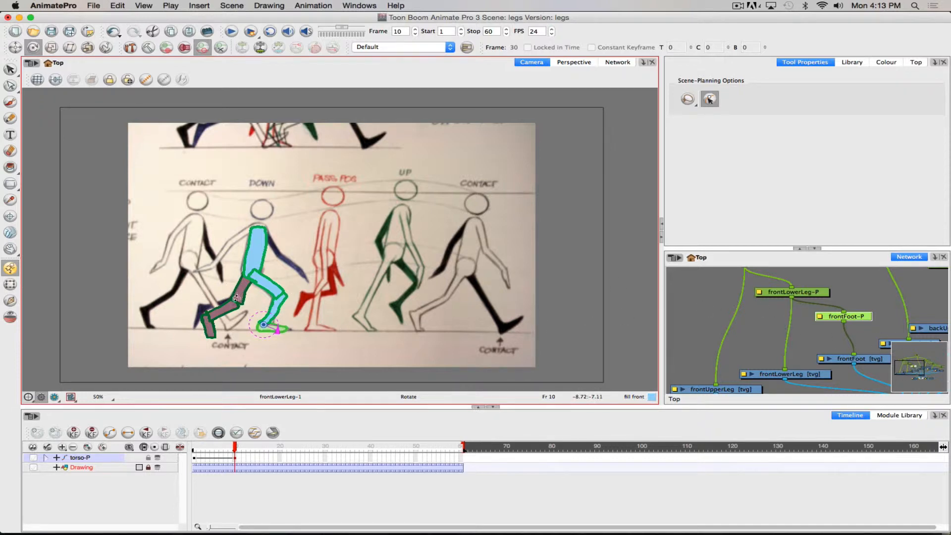
Step: Rotate the back upper leg, lower leg and foot pegs at frame 10 to match the rear leg of the DOWN pose
click(753, 326)
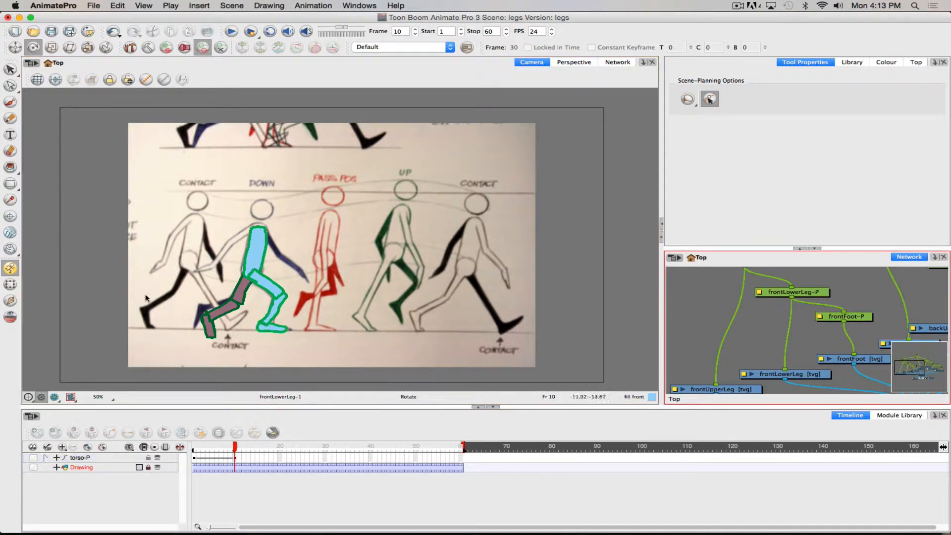
click(236, 287)
drag(242, 297, 238, 296)
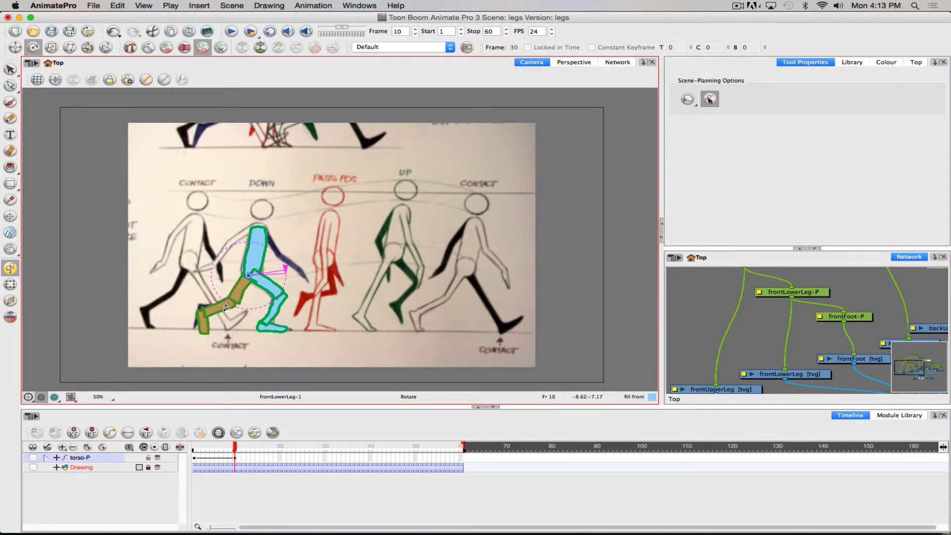
click(207, 321)
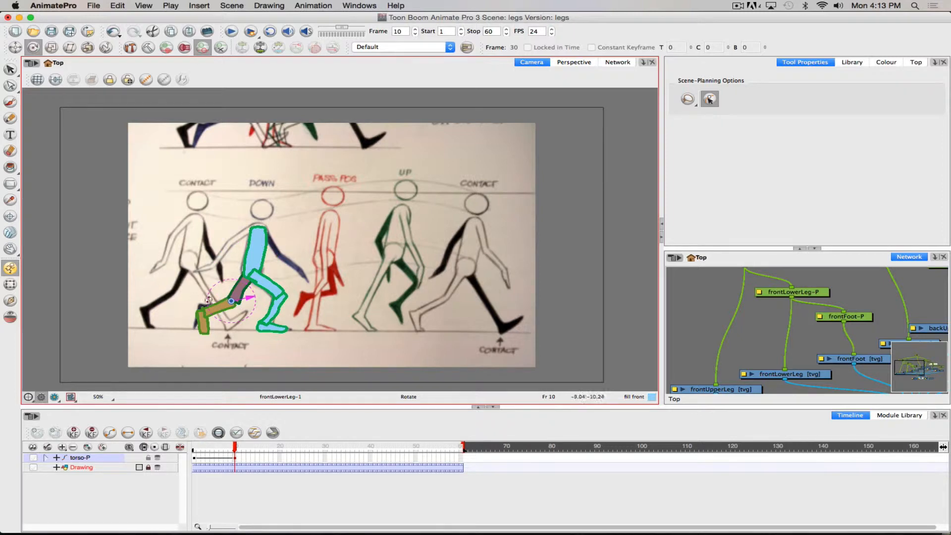
drag(213, 310, 194, 321)
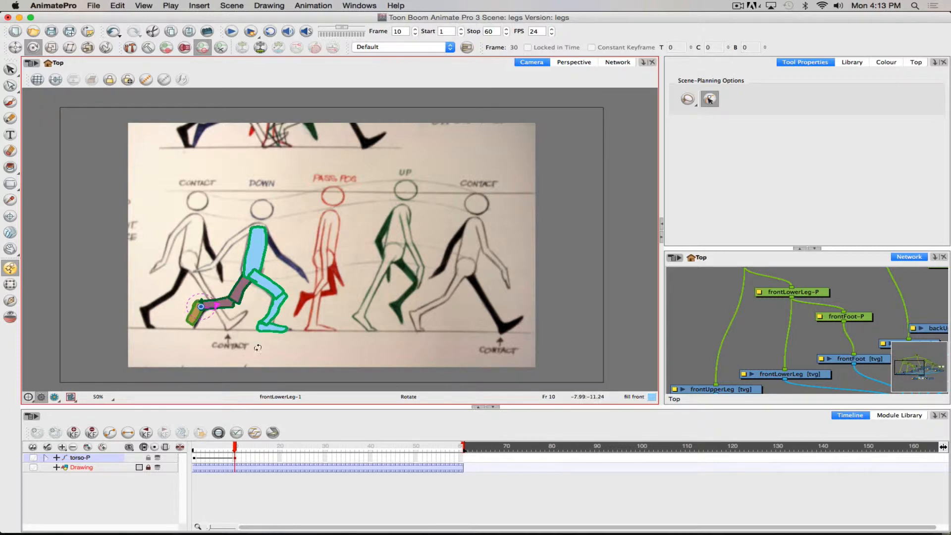
Step: Select torso-P in the timeline and add a keyframe at frame 20
mouse_move(235, 447)
mouse_down()
mouse_move(146, 433)
mouse_move(297, 446)
mouse_move(194, 446)
mouse_move(239, 446)
mouse_up()
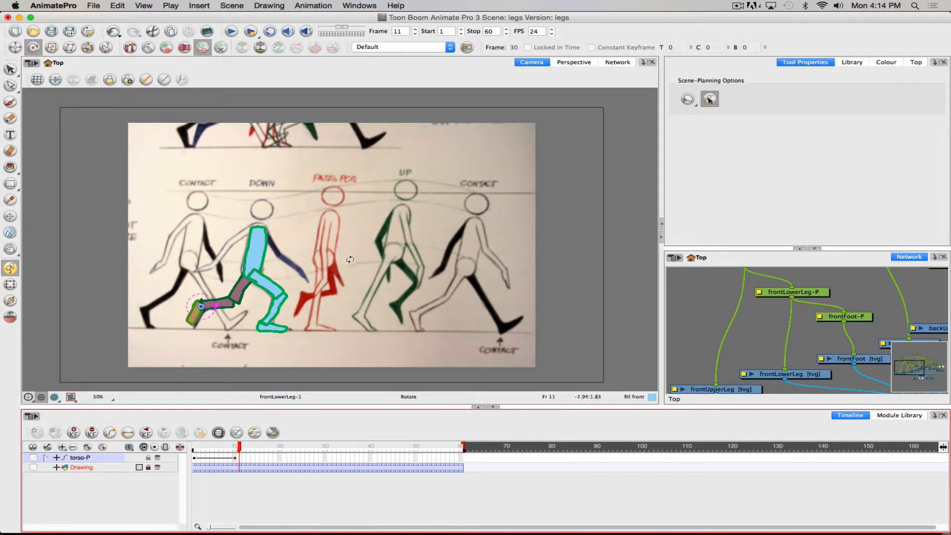
drag(237, 448, 275, 450)
click(235, 457)
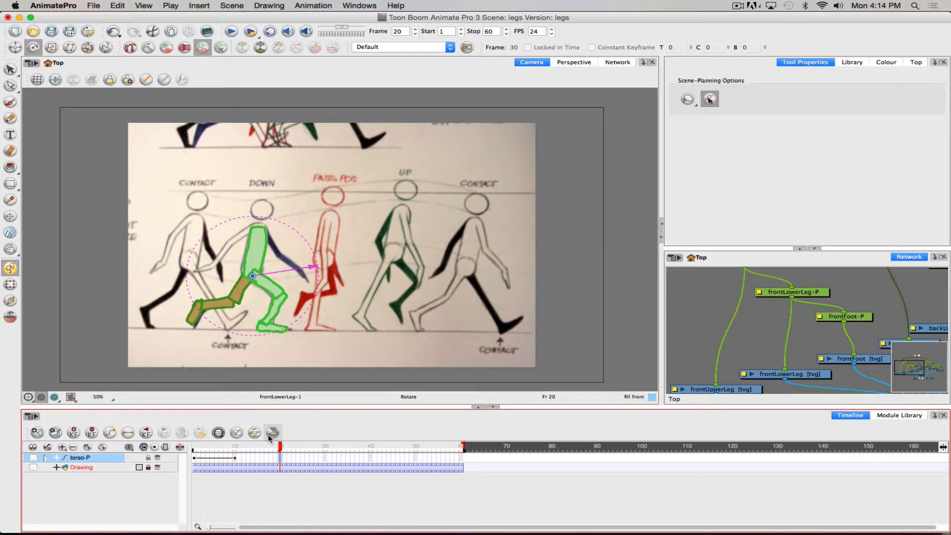
click(271, 434)
mouse_move(280, 450)
mouse_down()
mouse_move(236, 448)
mouse_move(283, 447)
mouse_up()
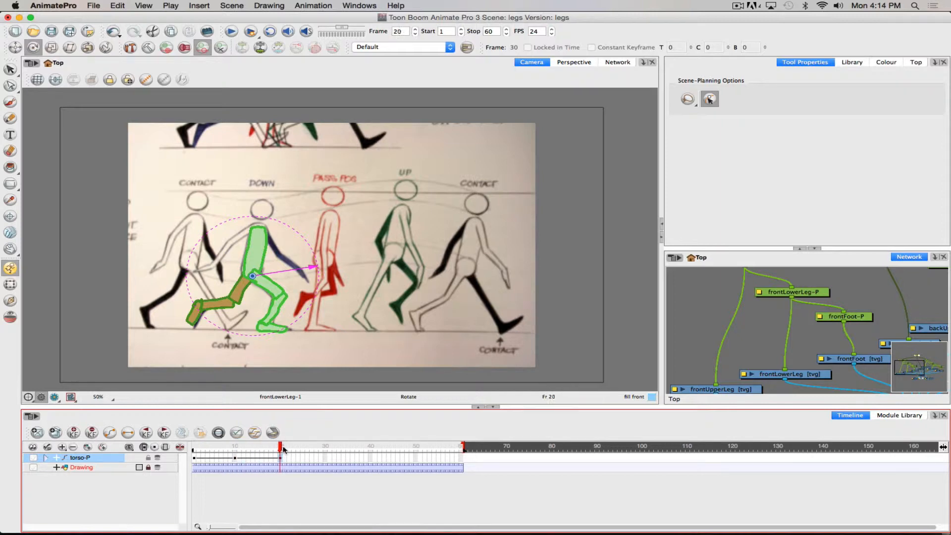
Step: Move torso-P at frame 20 so the torso lines up with the PASS POS figure
click(276, 461)
click(281, 459)
drag(904, 368, 918, 362)
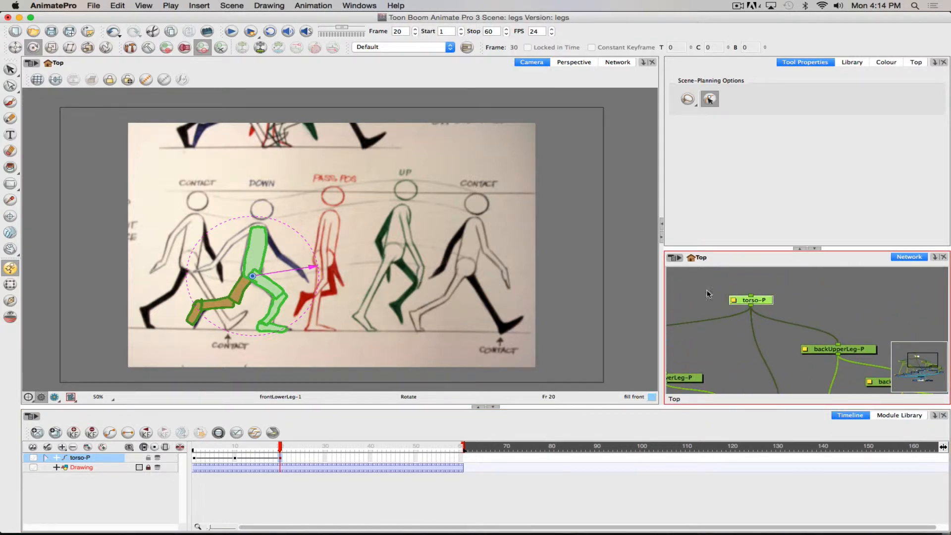
click(16, 48)
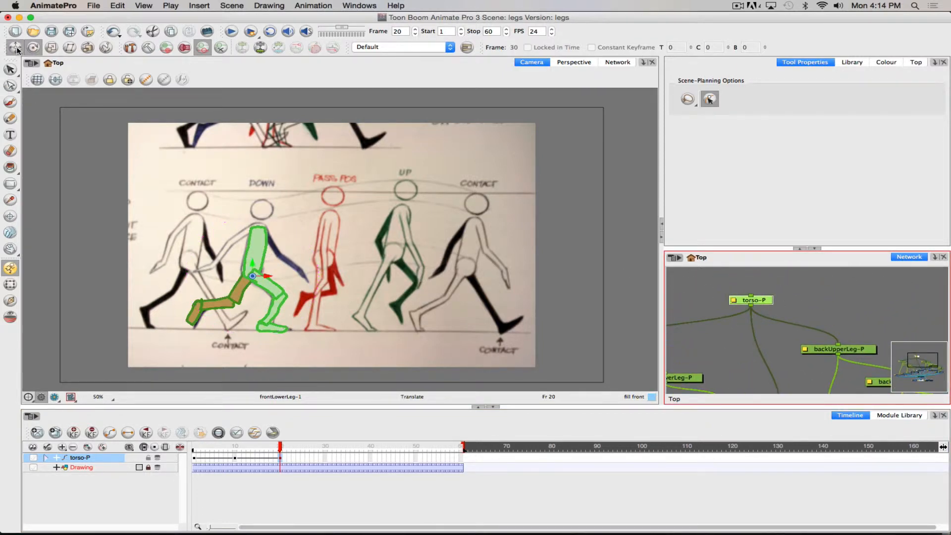
drag(253, 258, 329, 245)
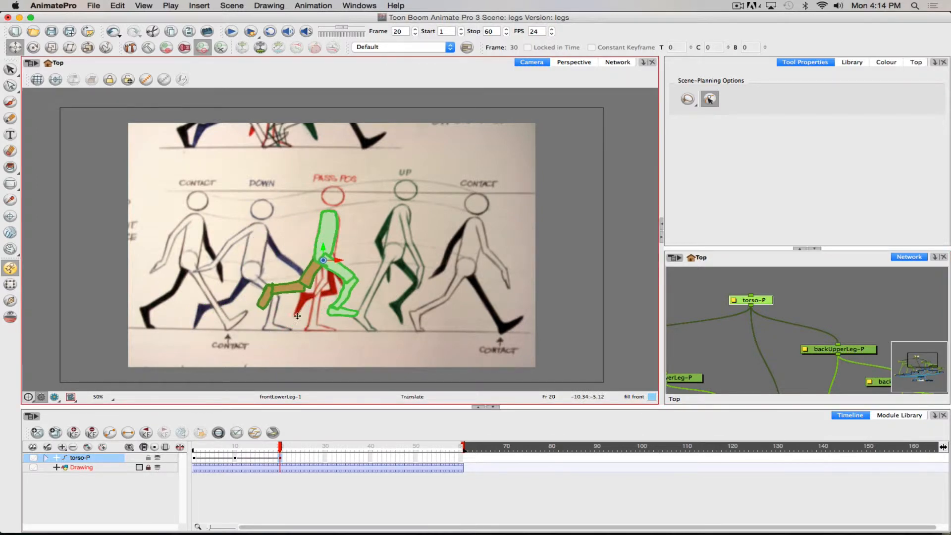
Step: Rotate frontUpperLeg-P and frontLowerLeg-P at frame 20 to match the straight standing leg of the PASS POS pose
click(831, 353)
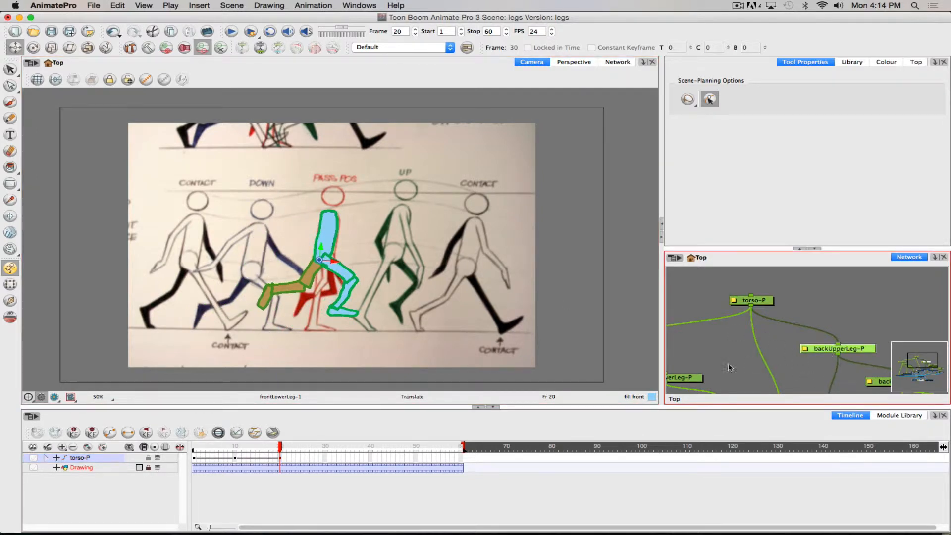
drag(922, 362, 914, 361)
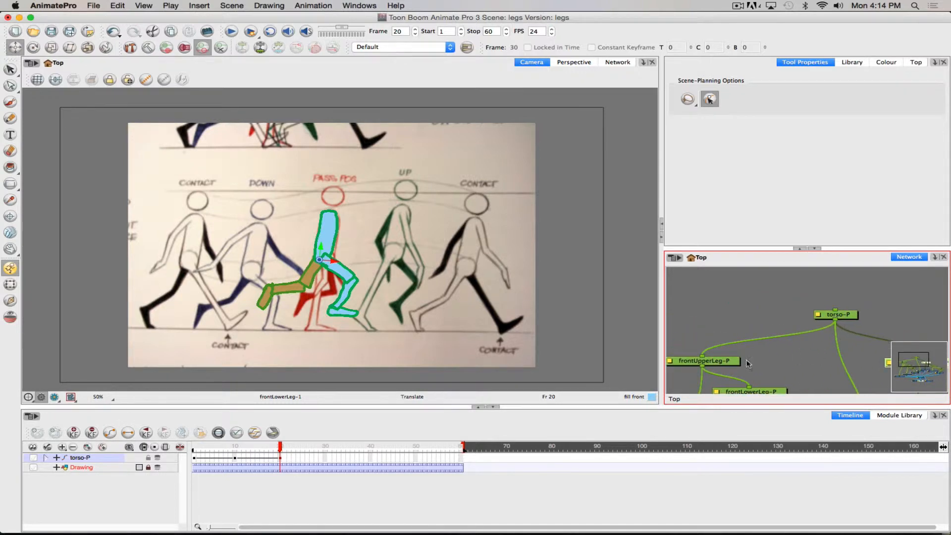
drag(730, 362, 820, 363)
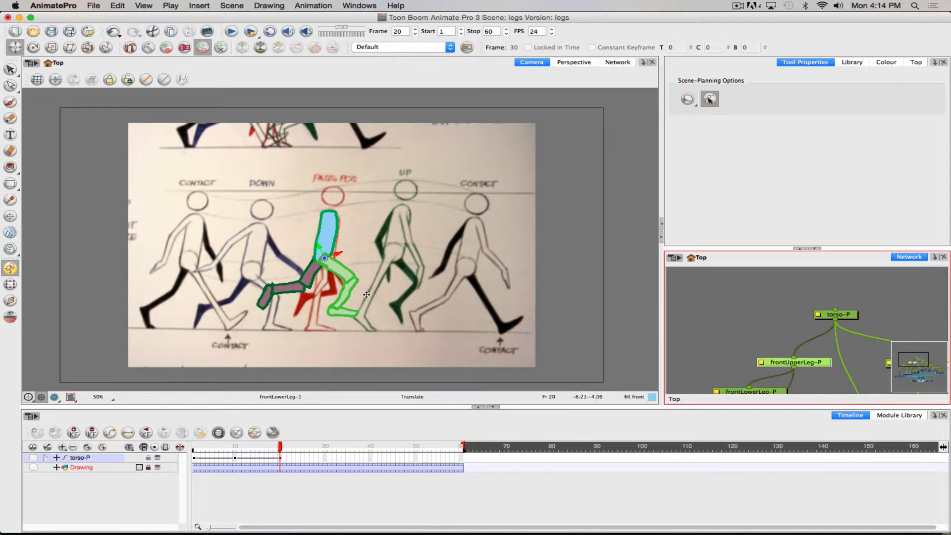
key(alt+3)
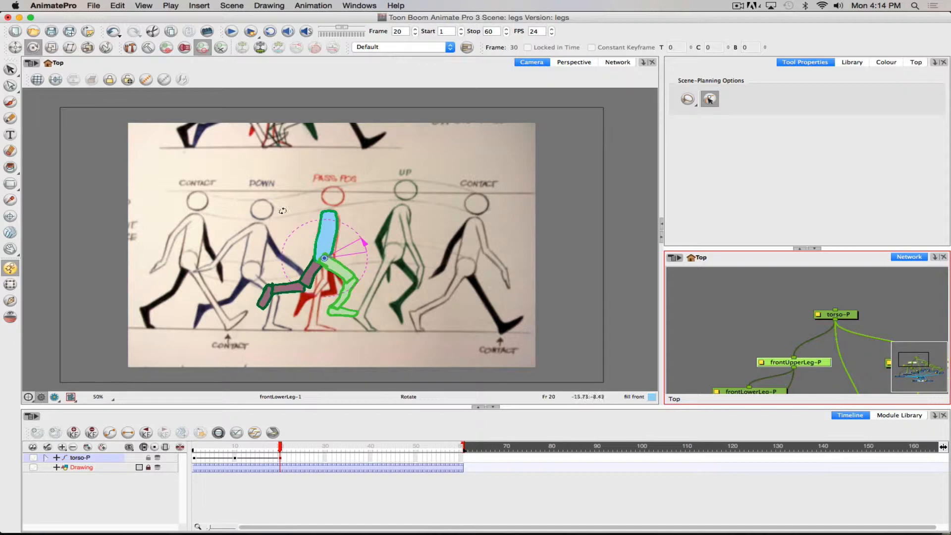
drag(383, 300, 319, 298)
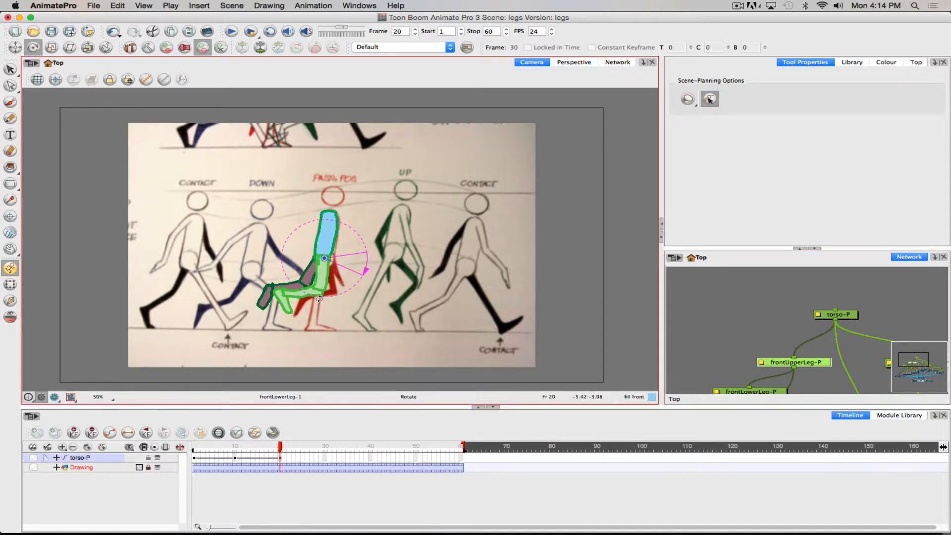
key(shift+b)
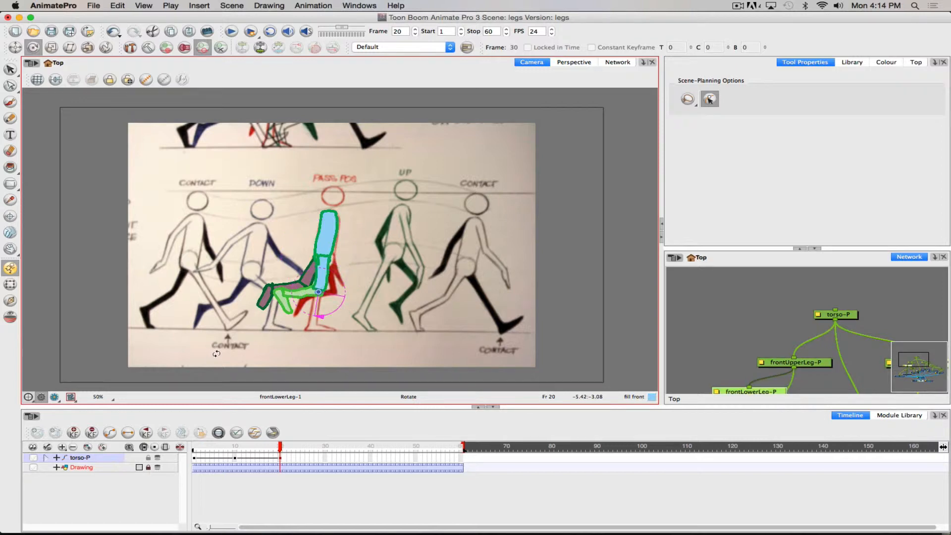
drag(282, 294, 307, 330)
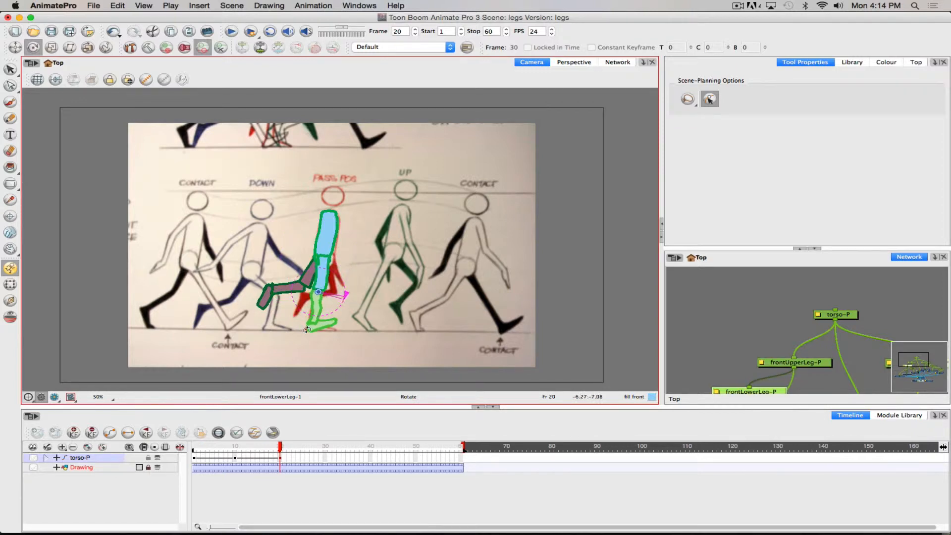
Step: Rotate frontFoot-P at frame 20 so the front foot lies flat on the ground line under the PASS POS figure
key(shift+b)
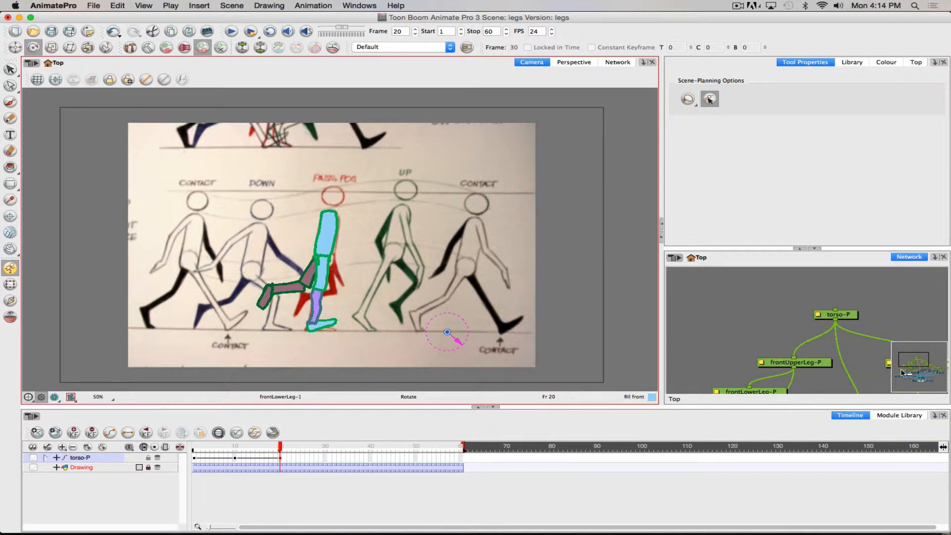
mouse_move(915, 360)
mouse_down()
mouse_move(931, 366)
mouse_move(907, 367)
mouse_up()
click(872, 329)
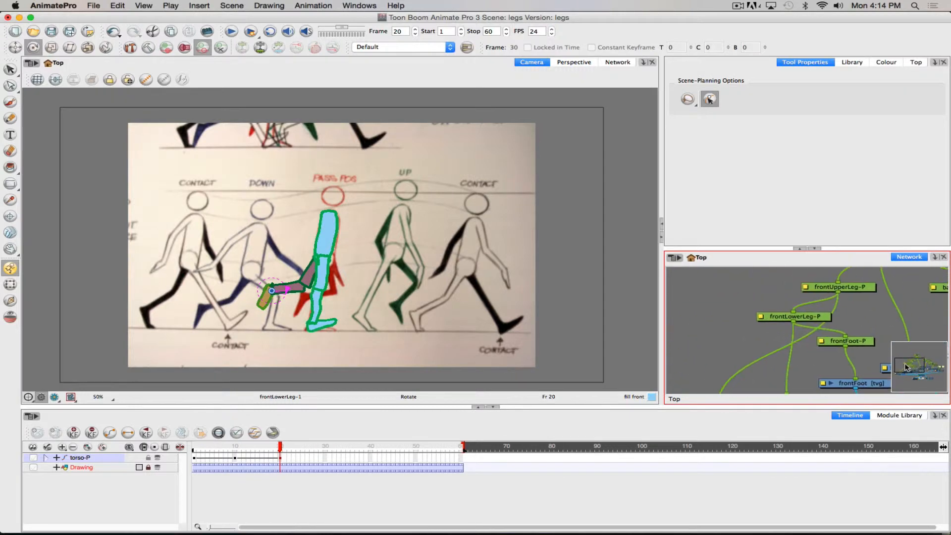
click(856, 345)
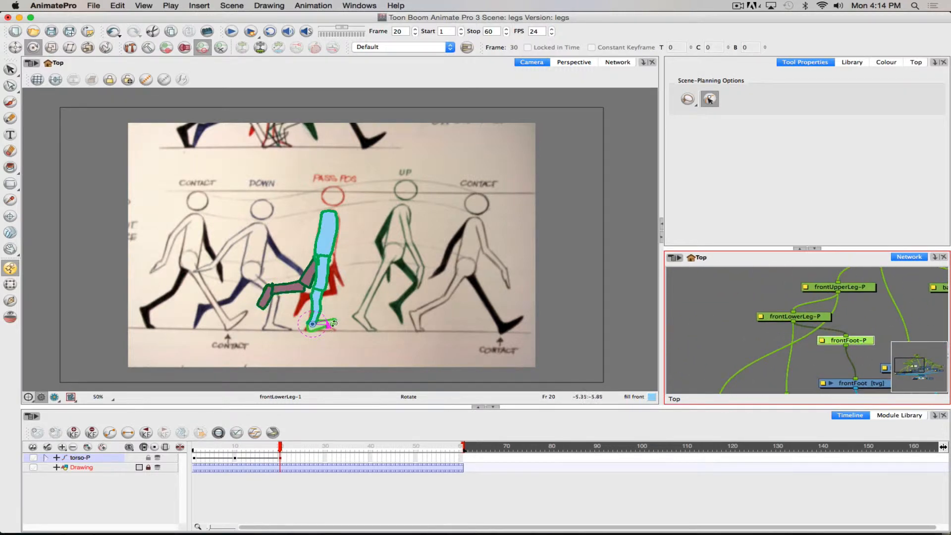
drag(337, 322, 339, 330)
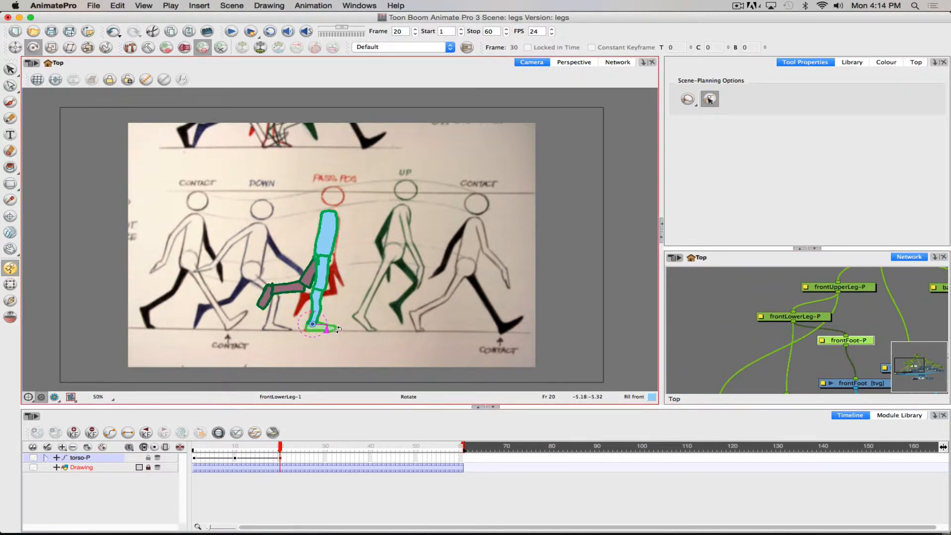
Step: Rotate backUpperLeg-P and backLowerLeg-P at frame 20 to match the bent red leg of the PASS POS pose
drag(911, 366, 918, 365)
click(877, 287)
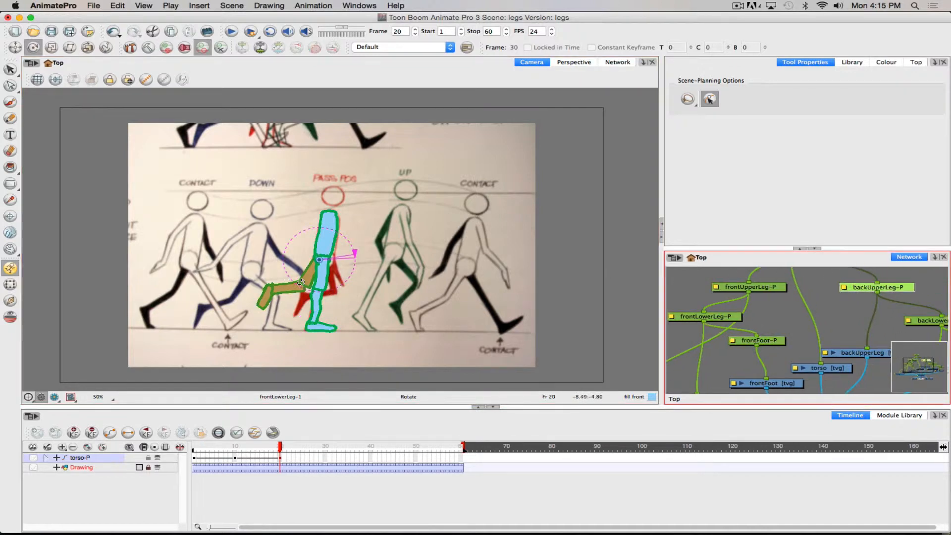
drag(298, 279, 330, 286)
click(919, 322)
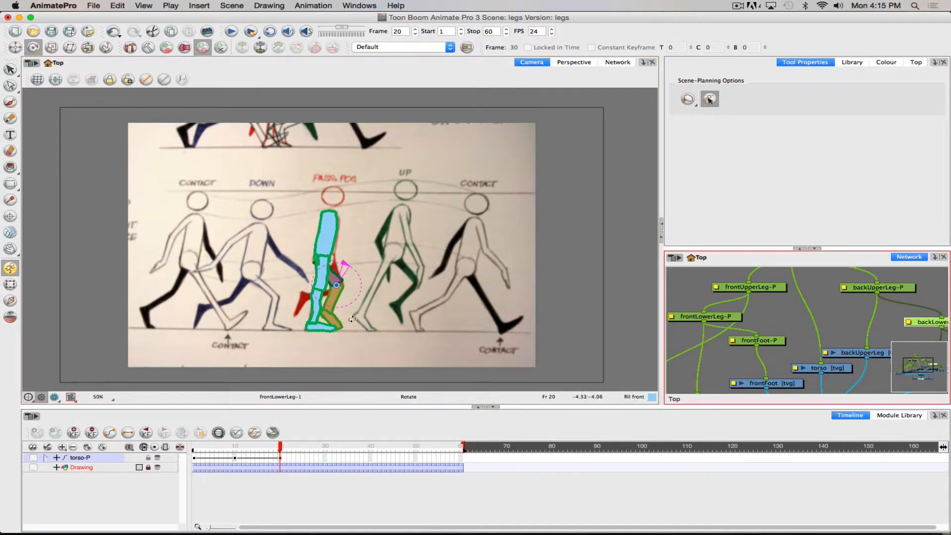
drag(373, 322, 322, 311)
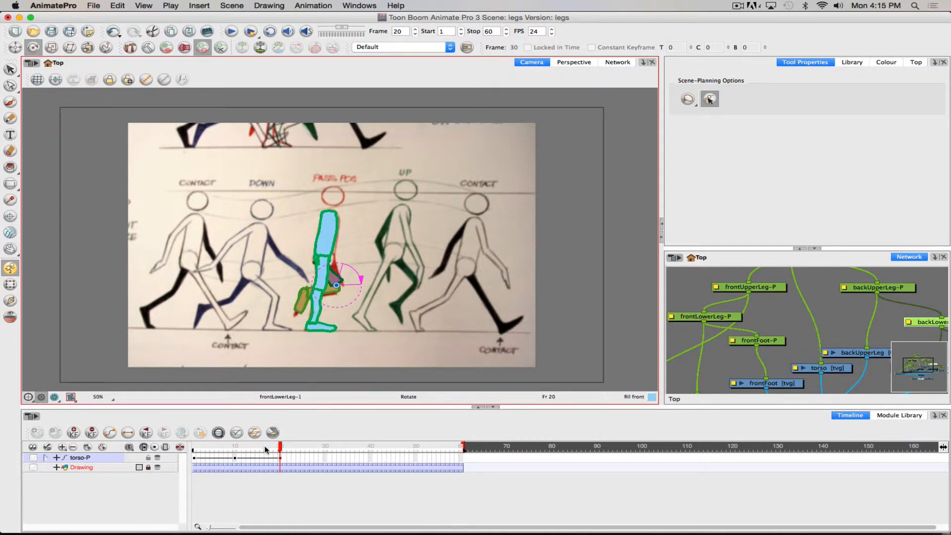
Step: Add a torso-P keyframe at frame 30 and move the torso onto the UP figure
drag(280, 447, 323, 451)
click(325, 456)
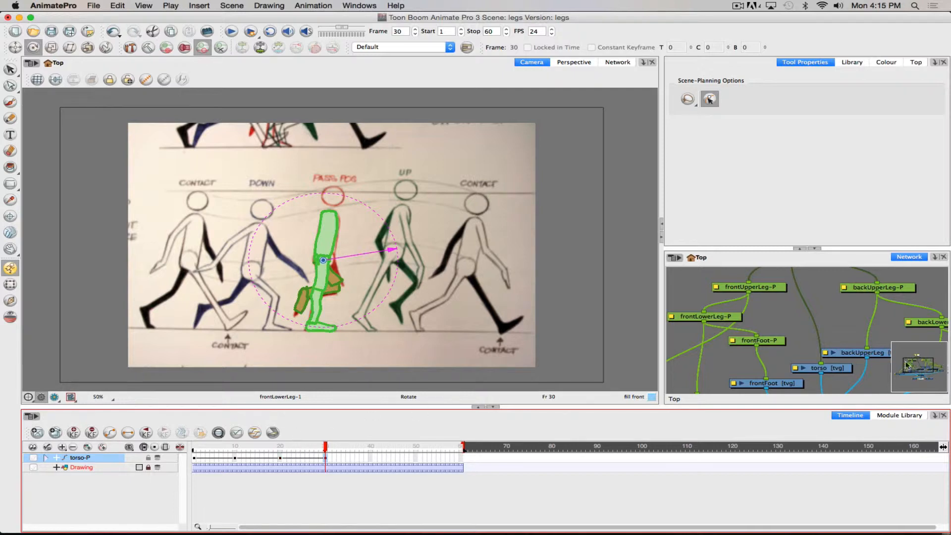
drag(912, 369, 922, 361)
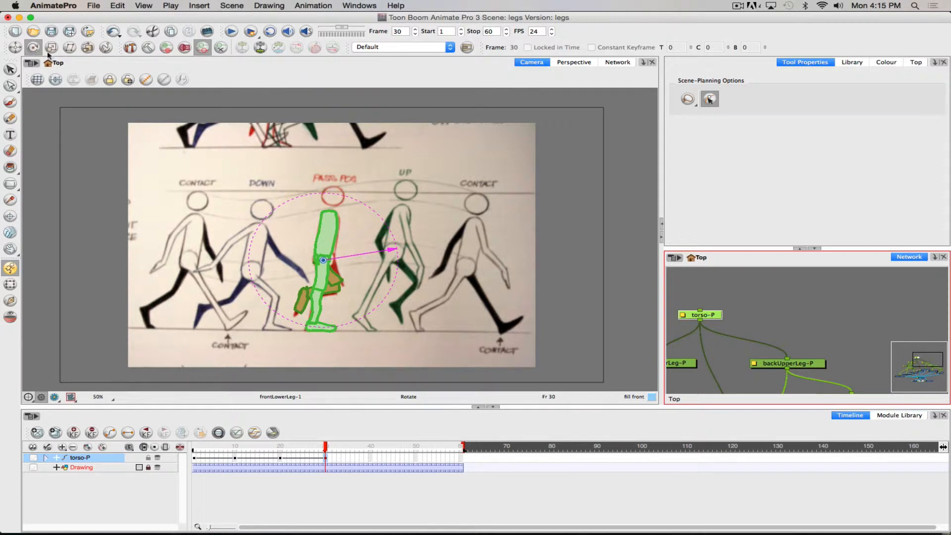
click(15, 47)
drag(325, 242, 392, 241)
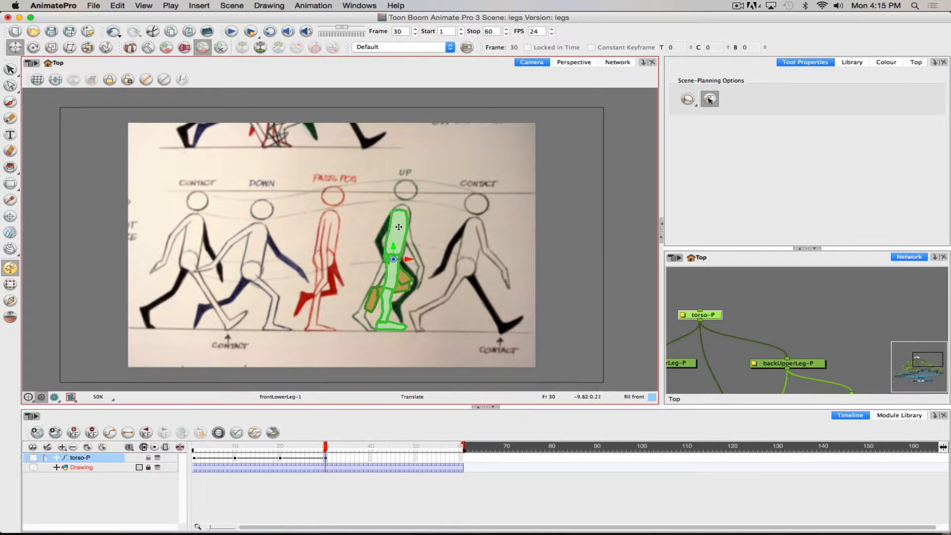
mouse_move(382, 229)
mouse_down()
mouse_move(360, 232)
mouse_move(384, 228)
mouse_up()
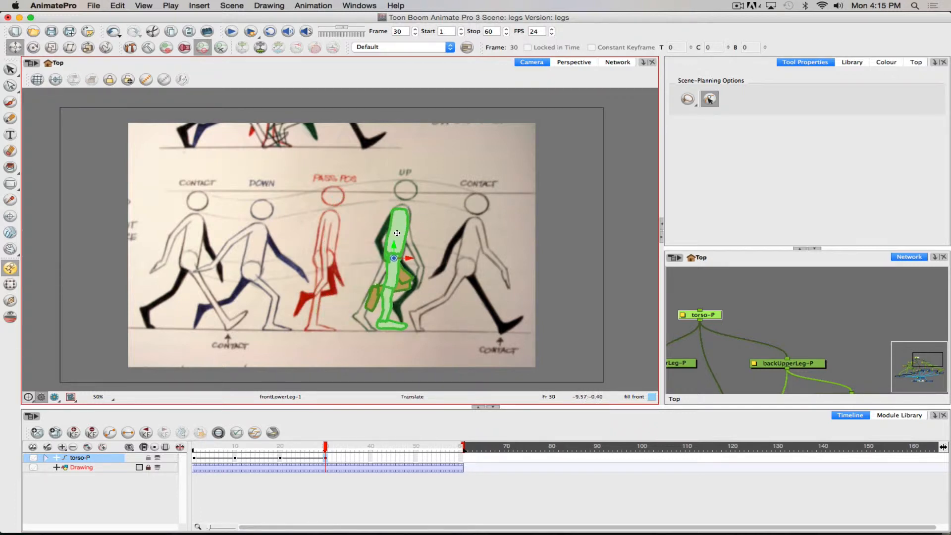
Step: Rotate frontUpperLeg-P at frame 30 so the front leg trails back along the UP pose's supporting leg
click(680, 365)
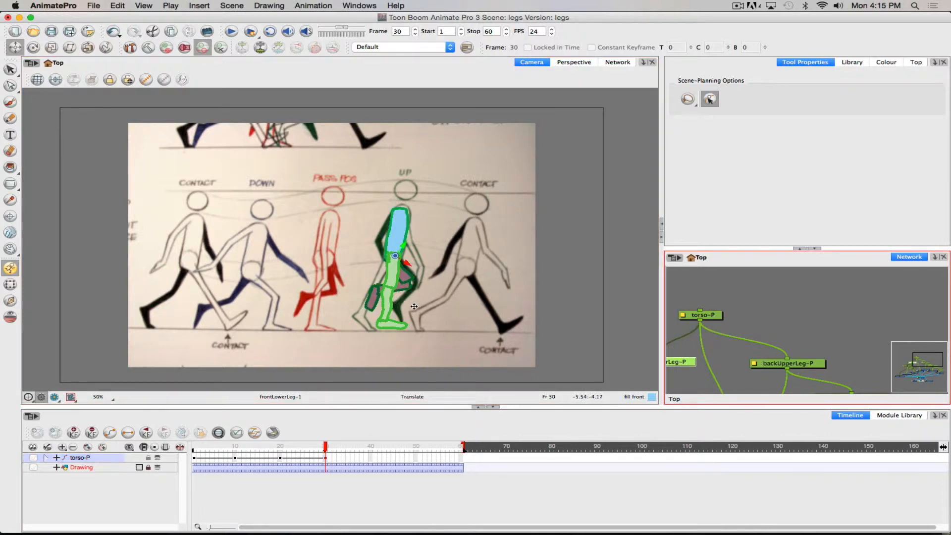
click(33, 47)
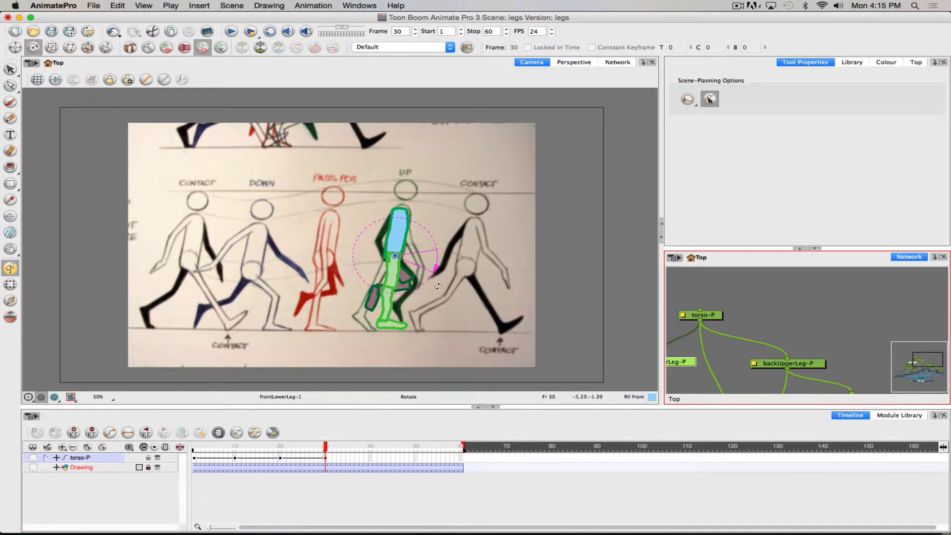
drag(428, 306, 410, 302)
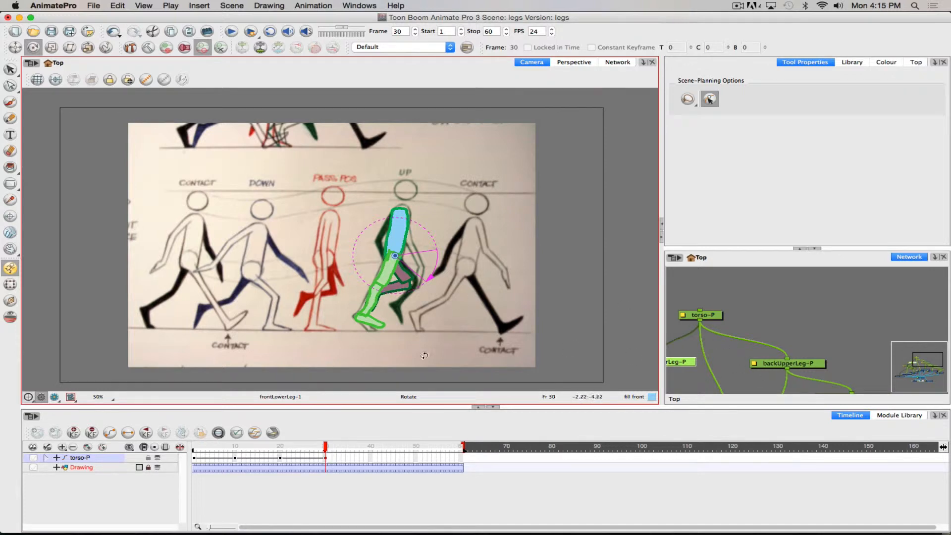
Step: Rotate frontFoot-P at frame 30 so the toe points down to the ground line as in the UP pose
key(shift+b)
key(shift+b)
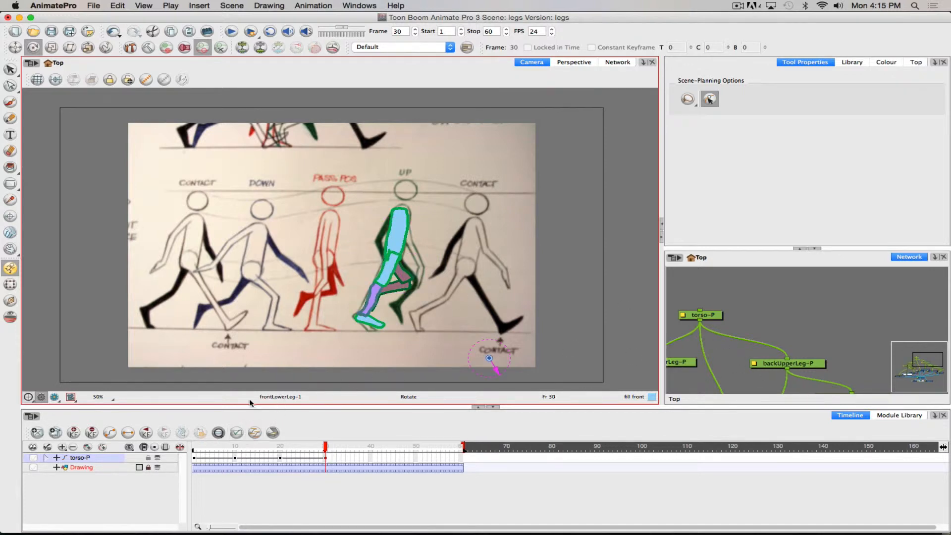
drag(940, 362, 936, 369)
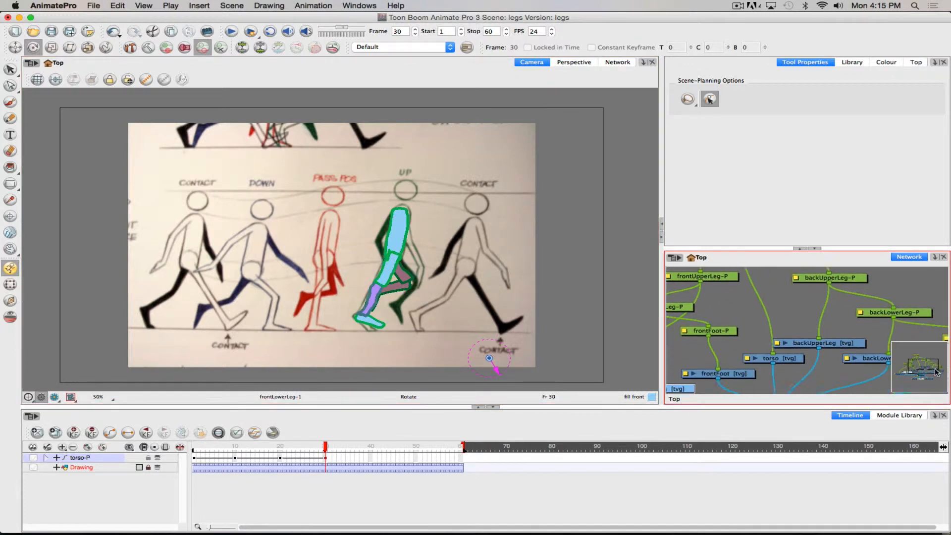
click(715, 332)
click(379, 331)
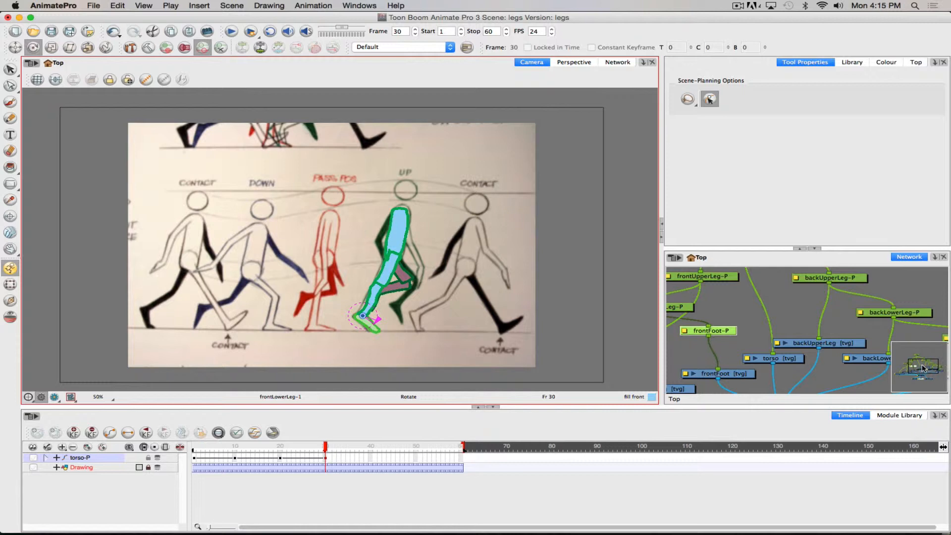
Step: Rotate backUpperLeg-P and backLowerLeg-P at frame 30 to match the raised, bent leg of the UP pose
drag(923, 367, 928, 365)
click(794, 318)
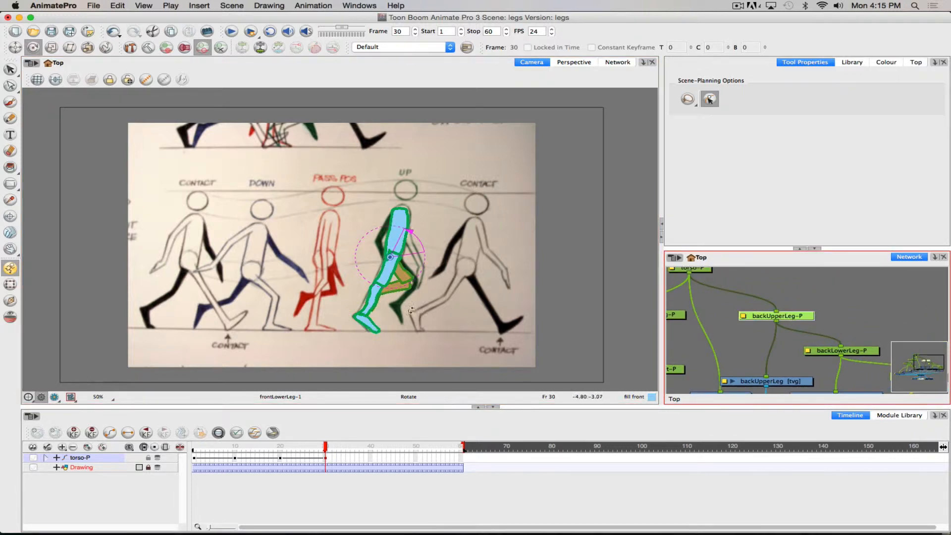
drag(402, 281, 409, 280)
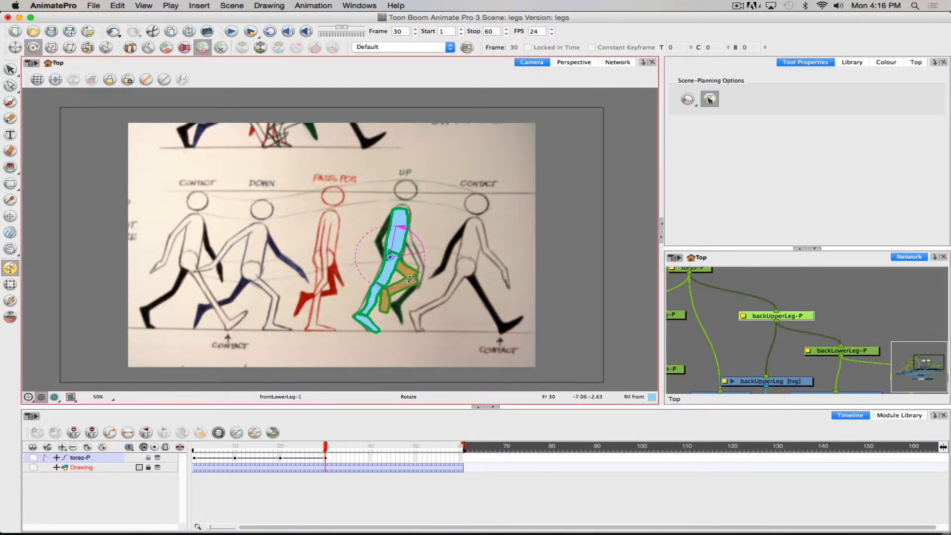
click(825, 352)
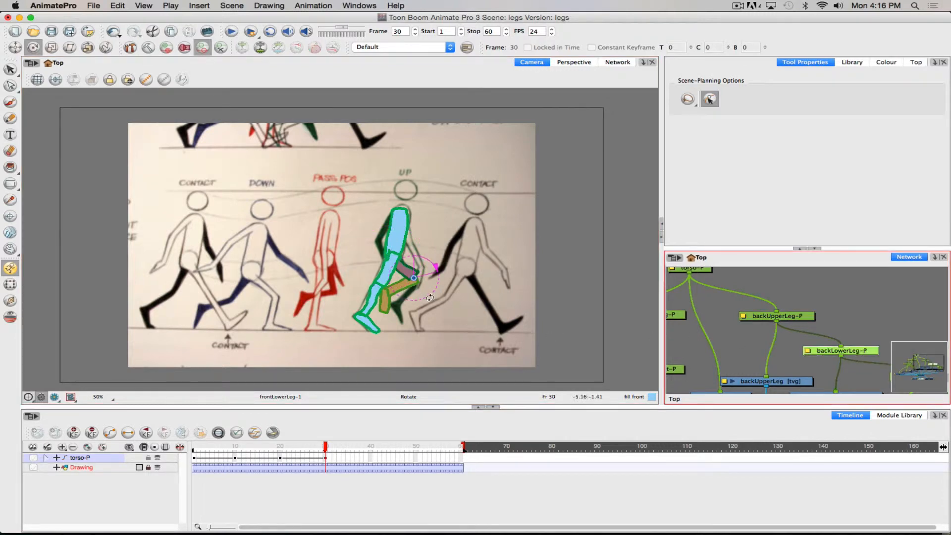
drag(405, 301, 422, 314)
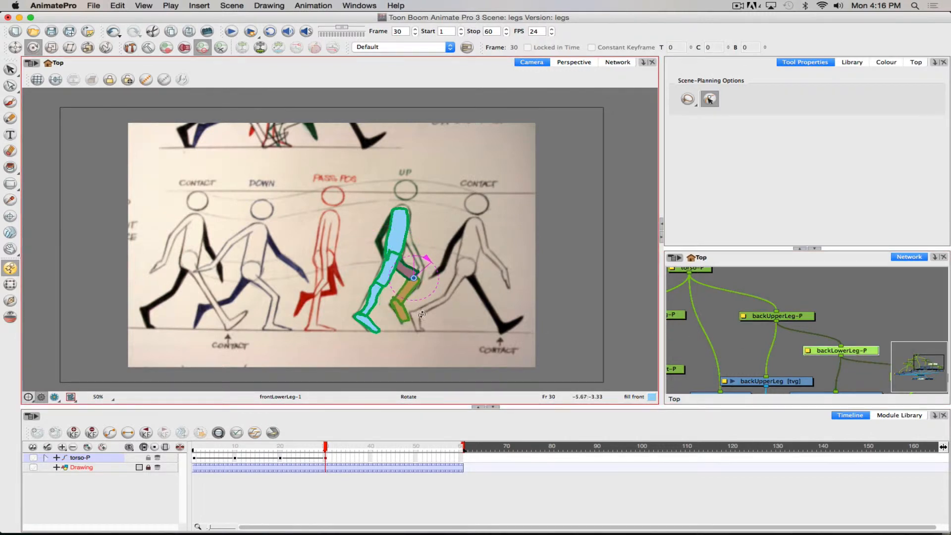
Step: Move torso-P at frame 40 so the torso lines up with the final CONTACT figure
drag(325, 451, 372, 429)
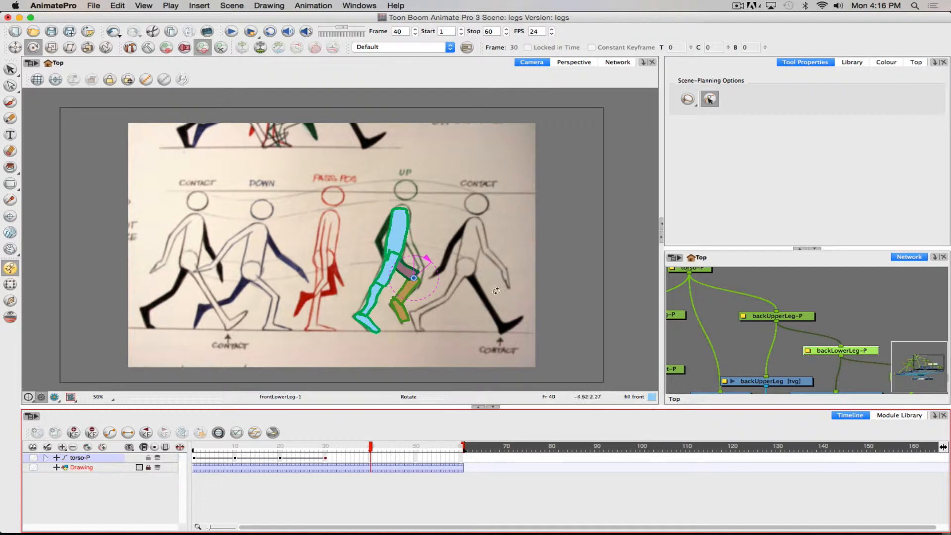
click(704, 271)
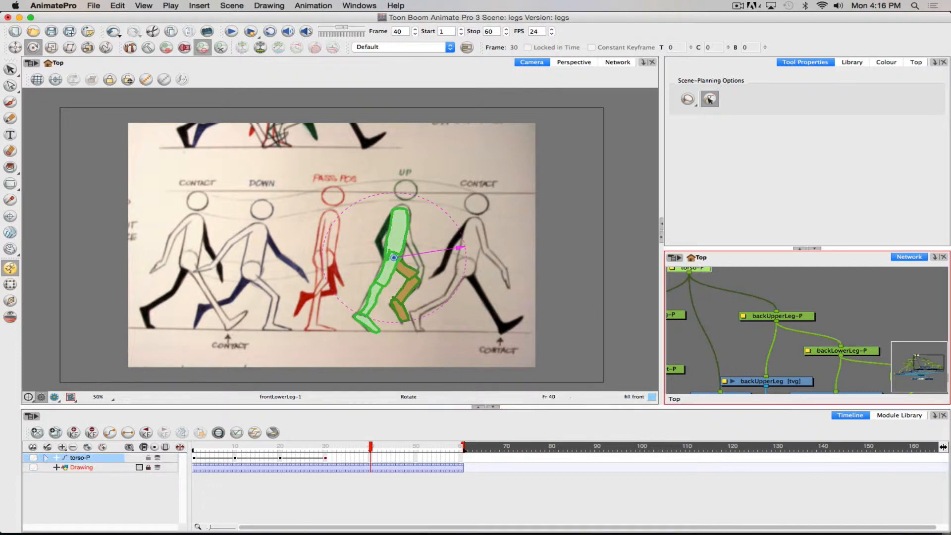
click(15, 47)
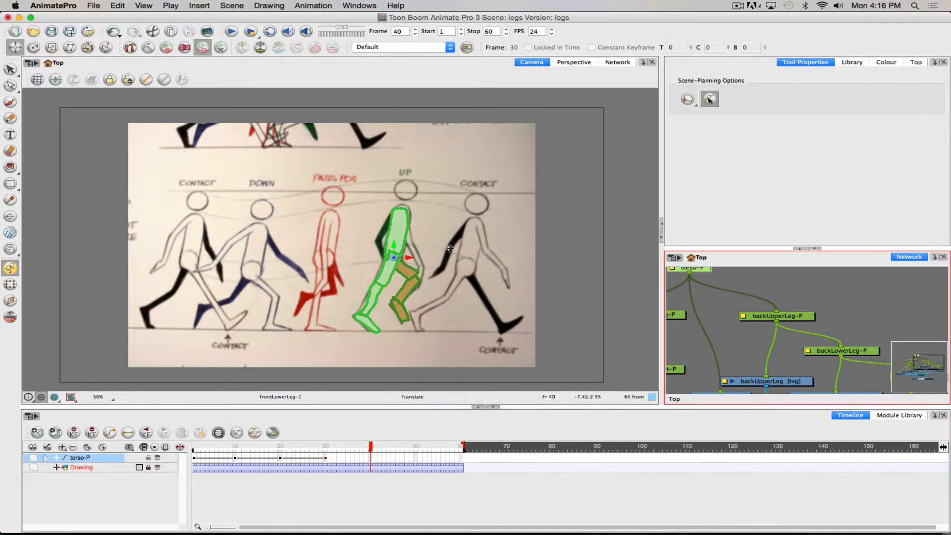
drag(404, 239, 473, 264)
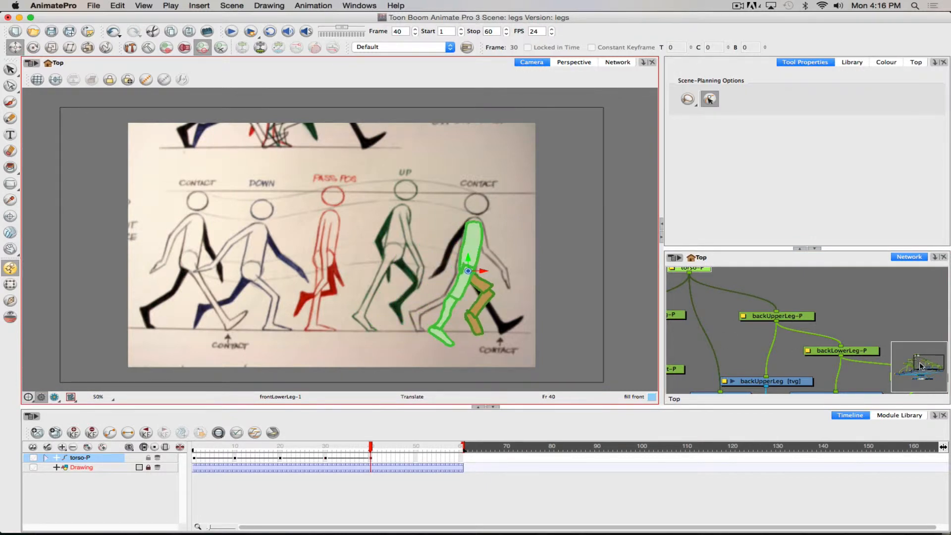
Step: Rotate frontUpperLeg-P at frame 40 so the front thigh trails back along the final CONTACT figure's rear leg
mouse_move(921, 366)
mouse_down()
mouse_move(910, 363)
mouse_move(922, 364)
mouse_up()
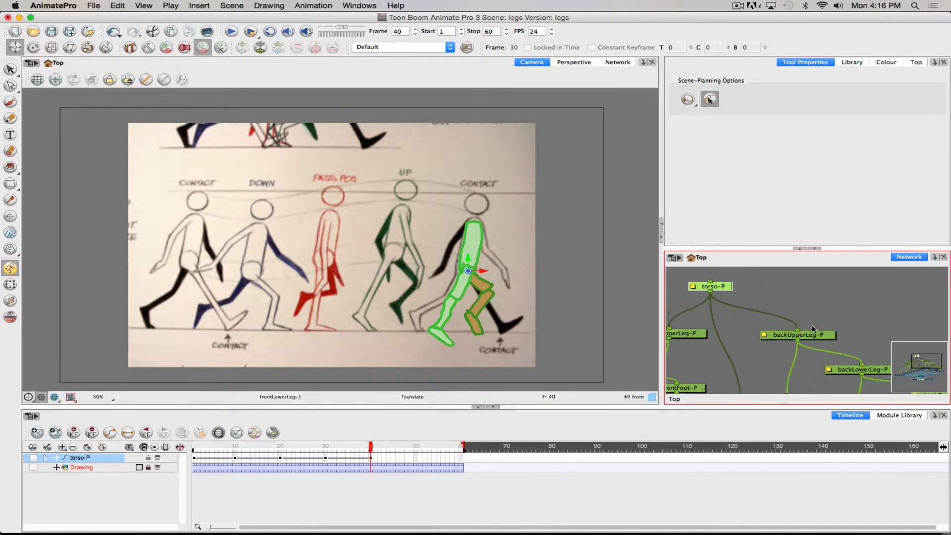
click(689, 334)
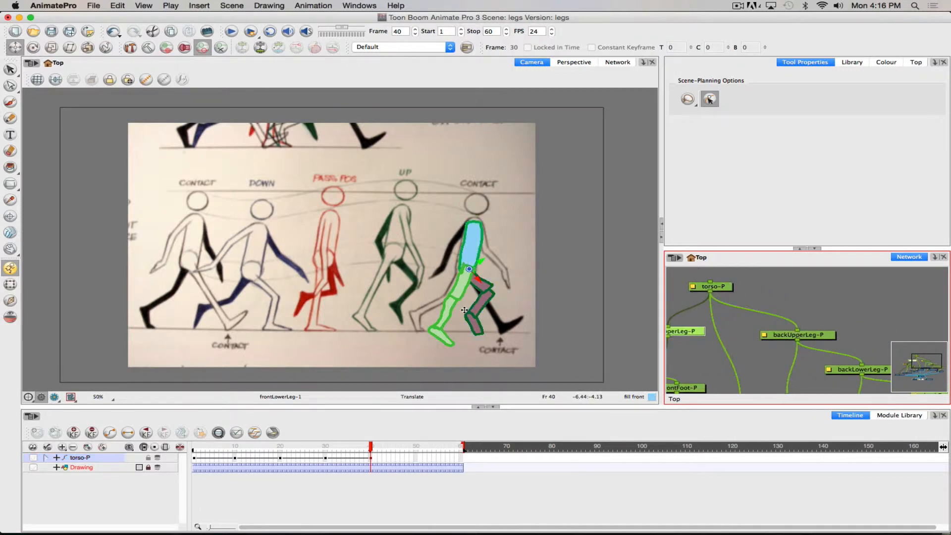
key(alt+3)
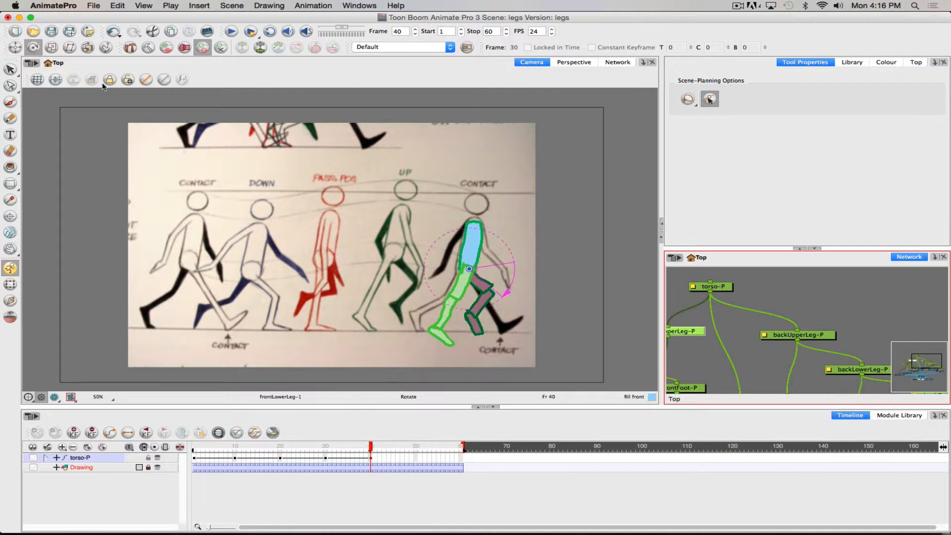
drag(474, 320, 468, 320)
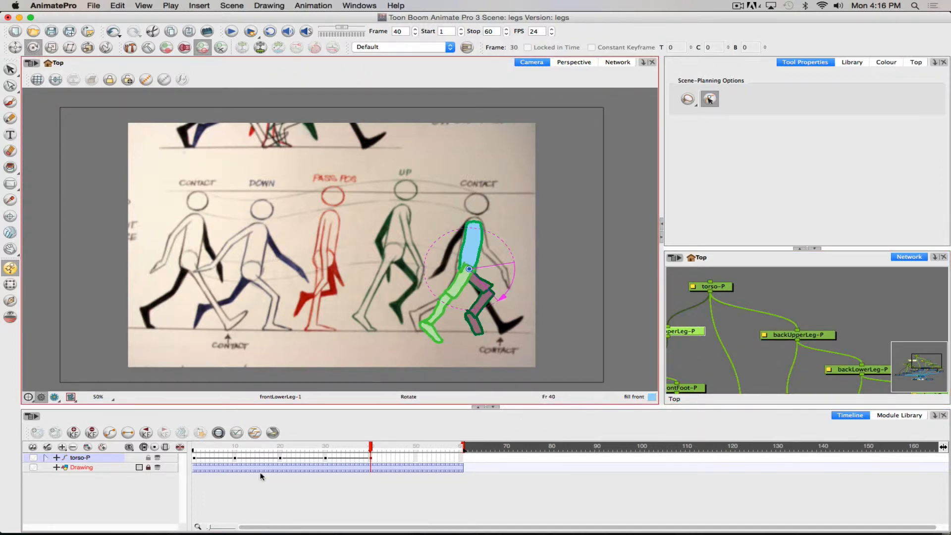
Step: Rotate the front lower leg and frontFoot-P at frame 40 to match the trailing shin and foot of the final CONTACT pose
key(b)
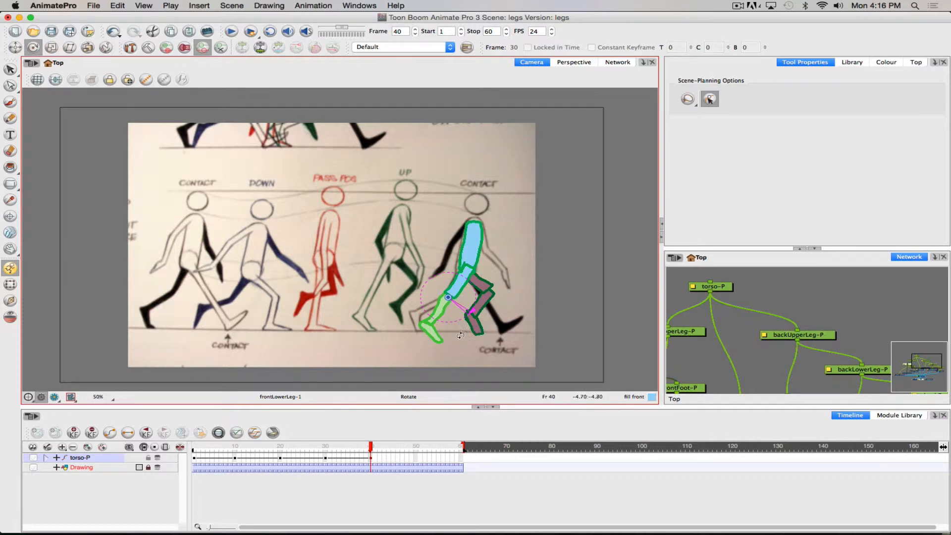
drag(455, 330, 445, 321)
drag(443, 317, 443, 315)
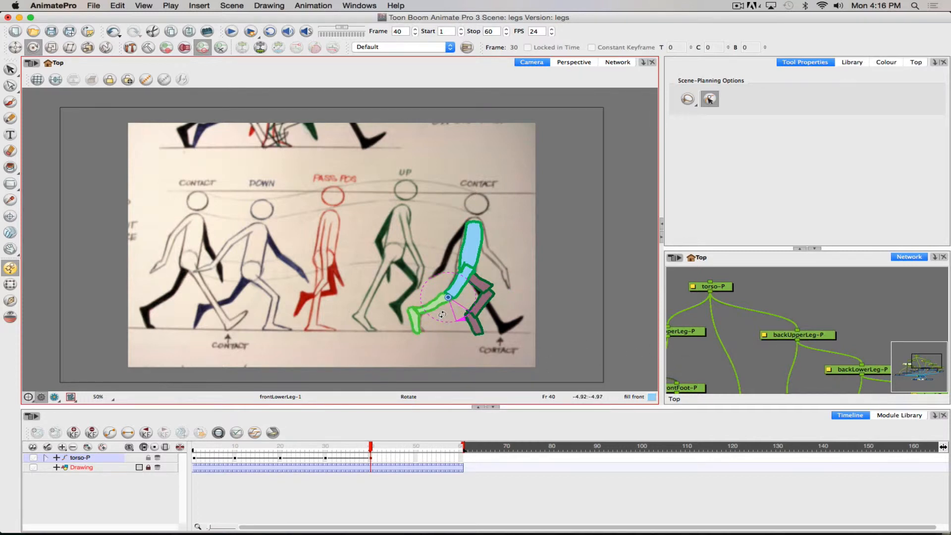
click(696, 389)
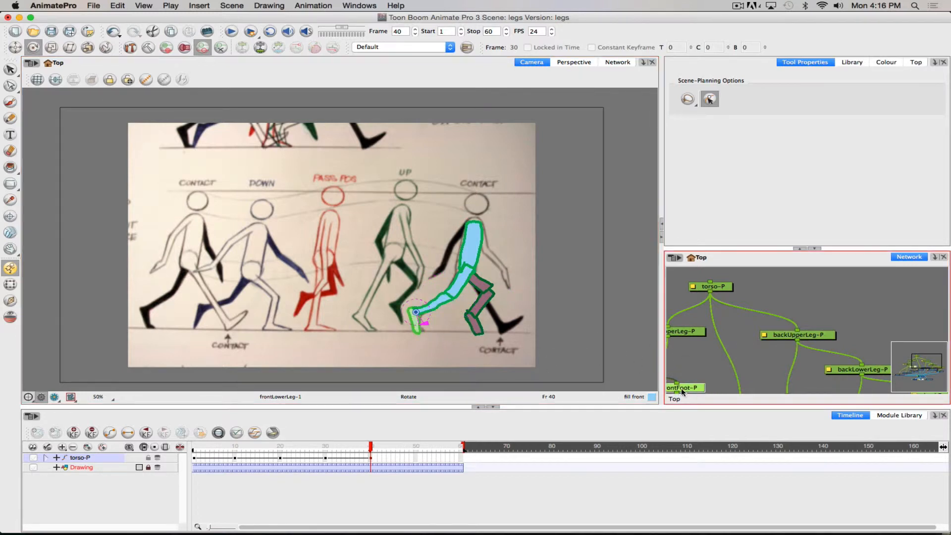
drag(428, 338, 433, 334)
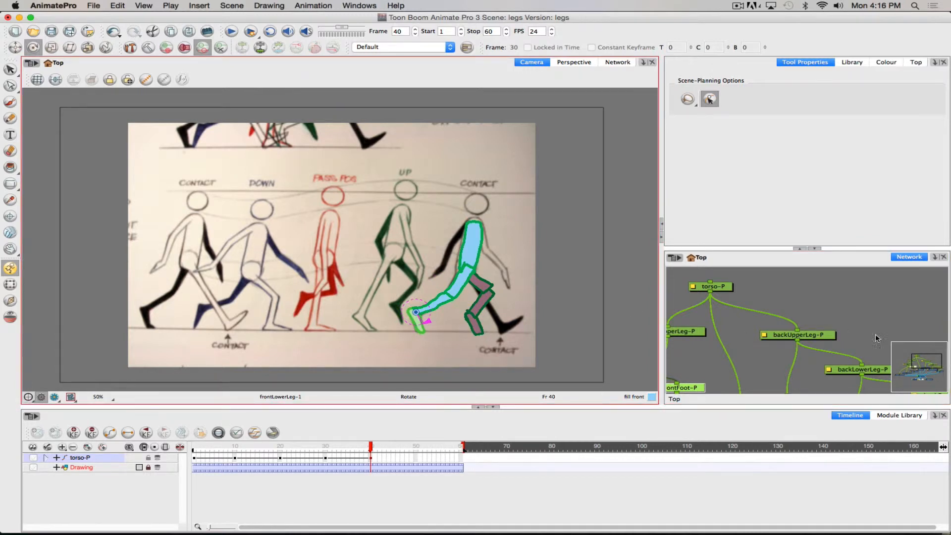
Step: Rotate backUpperLeg-P and backLowerLeg-P at frame 40 so the back leg reaches forward along the final CONTACT figure's black leg
click(831, 341)
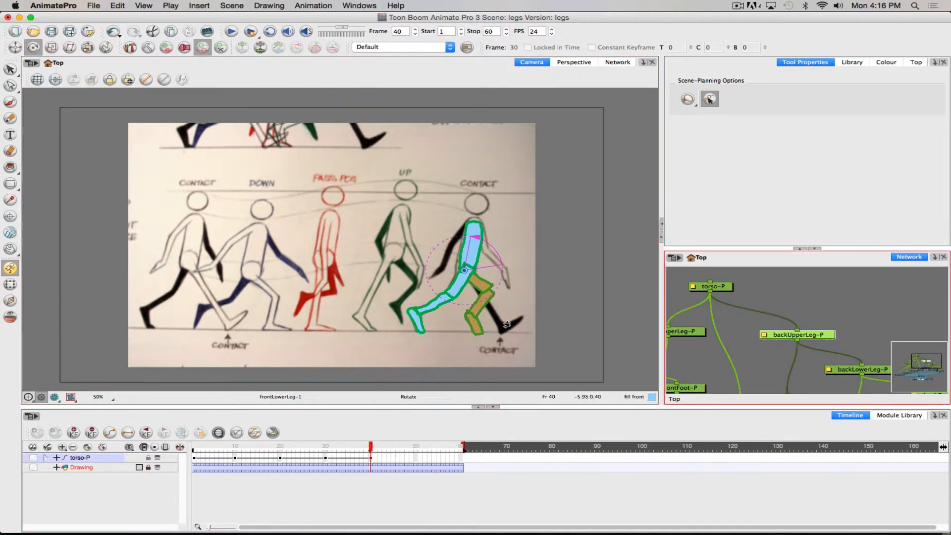
drag(507, 325, 567, 317)
click(845, 372)
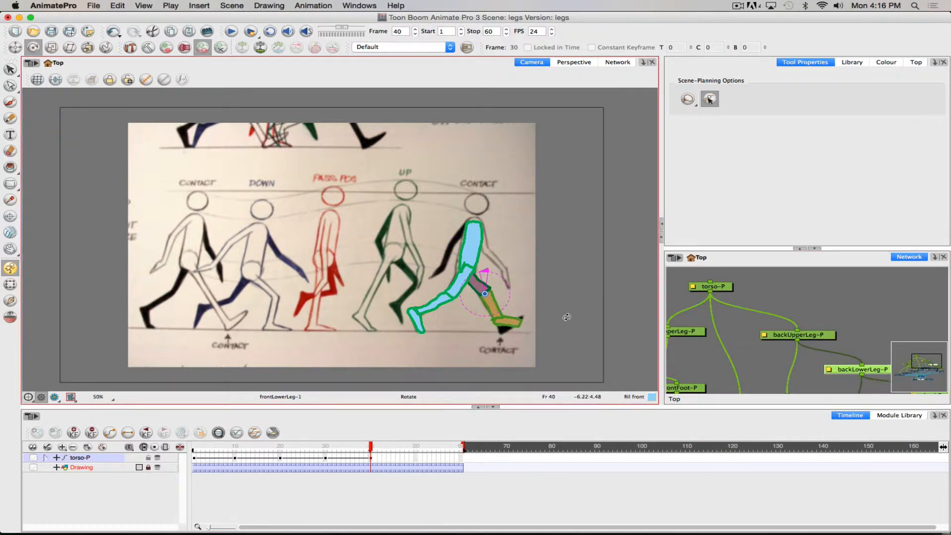
Step: Tilt the back foot's toe up at frame 40 and fine-tune the back leg's rotation to fit the final CONTACT pose
key(b)
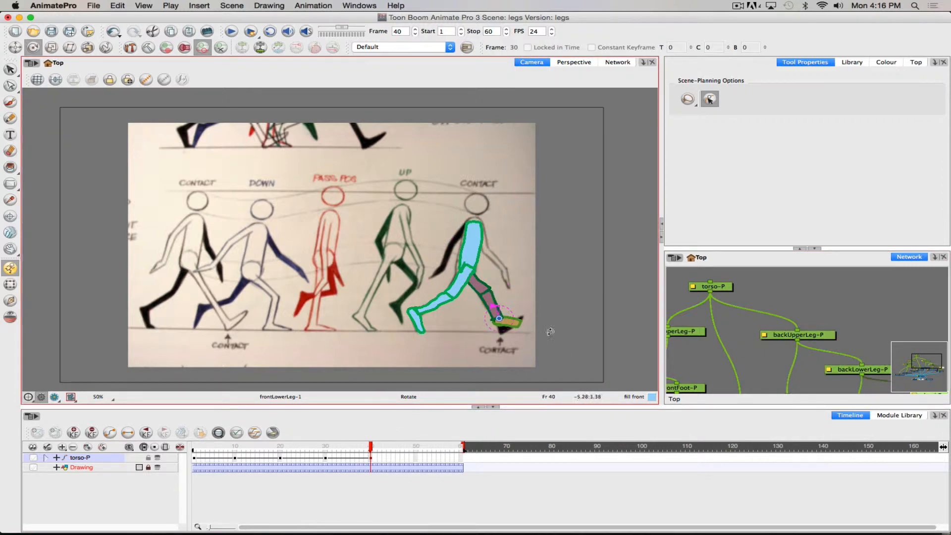
drag(526, 319, 517, 308)
key(shift+b)
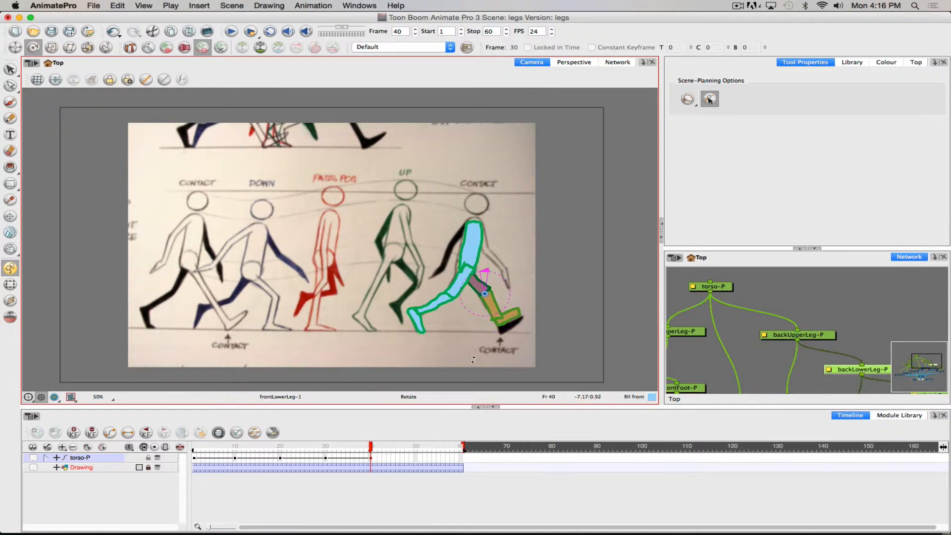
drag(503, 339, 494, 341)
key(shift+b)
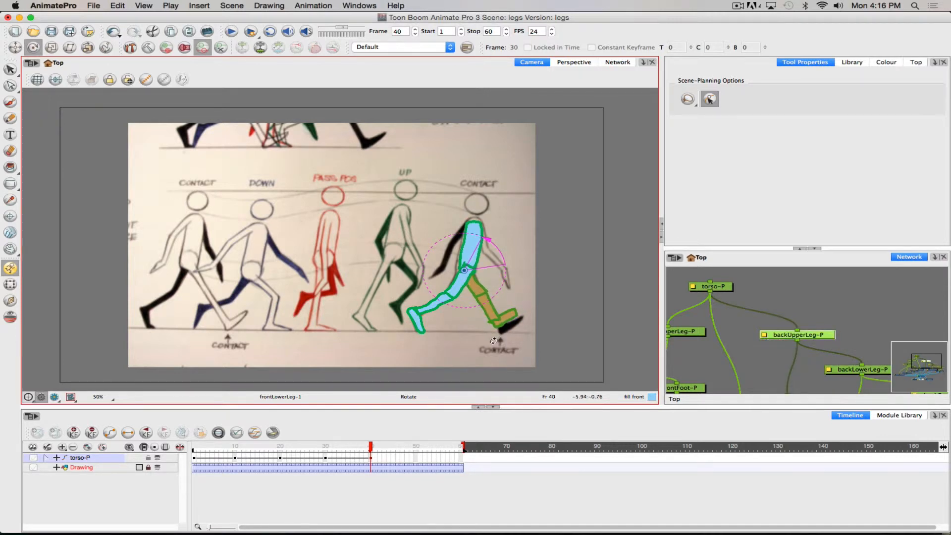
Step: Move torso-P at frame 10 back so the DOWN pose's front foot stands near the first CONTACT mark
mouse_move(369, 447)
mouse_down()
mouse_move(196, 448)
mouse_move(371, 426)
mouse_move(201, 423)
mouse_move(208, 418)
mouse_move(385, 447)
mouse_move(212, 446)
mouse_move(424, 442)
mouse_move(244, 446)
mouse_move(379, 446)
mouse_move(202, 437)
mouse_move(376, 450)
mouse_up()
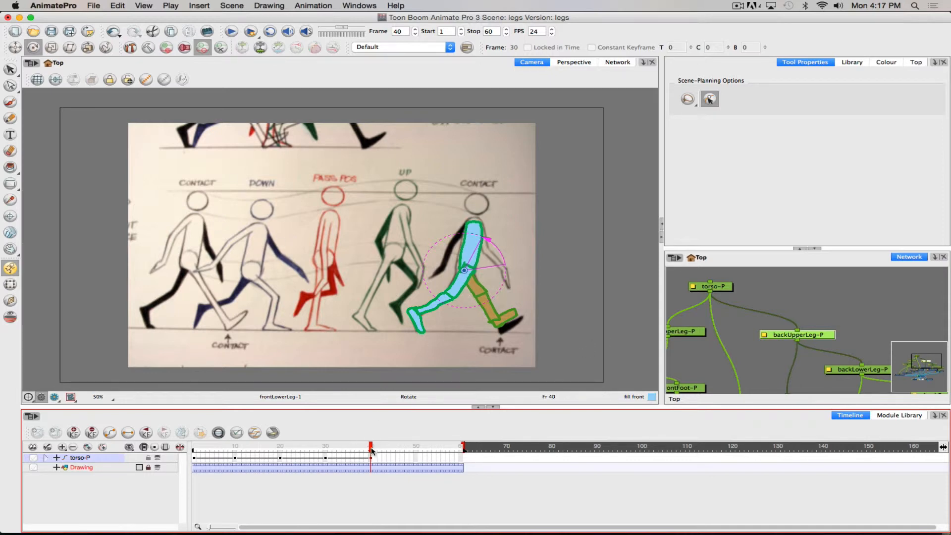
drag(372, 451, 232, 405)
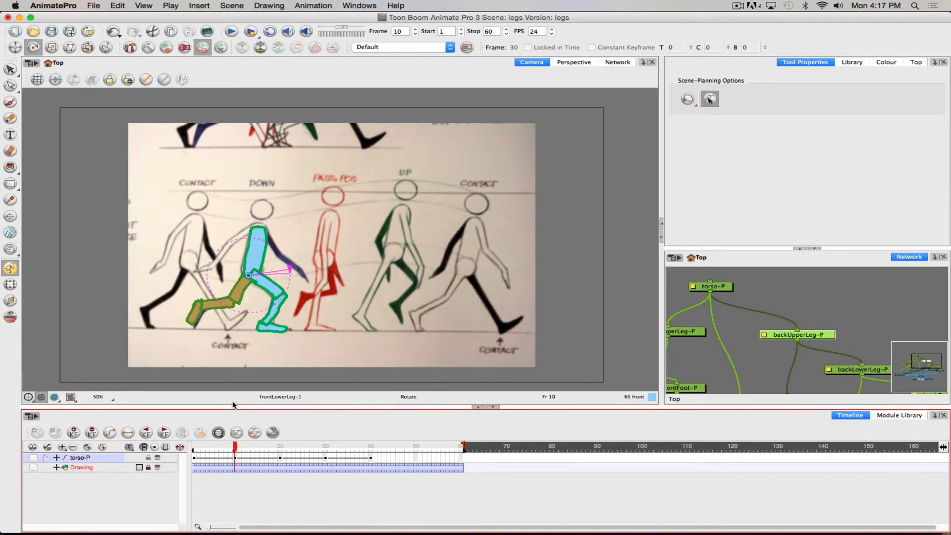
click(236, 457)
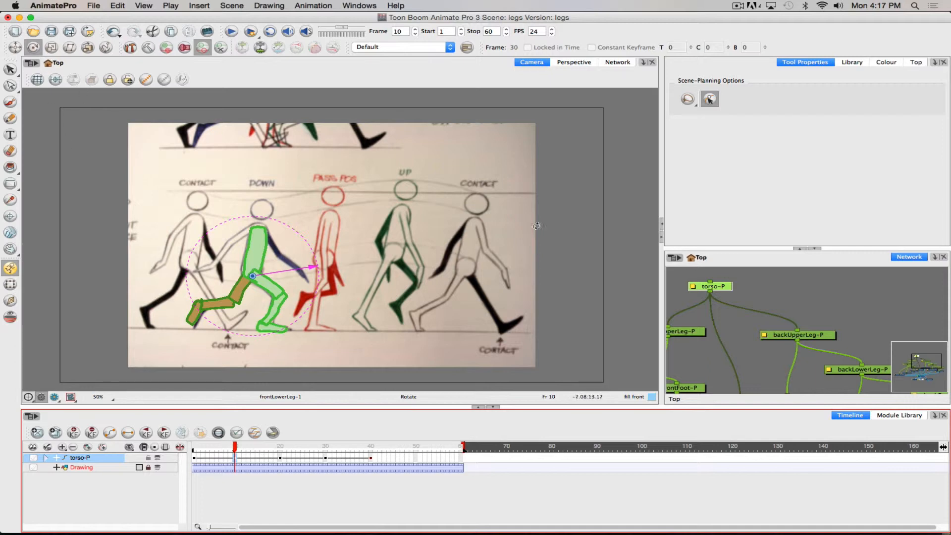
click(719, 287)
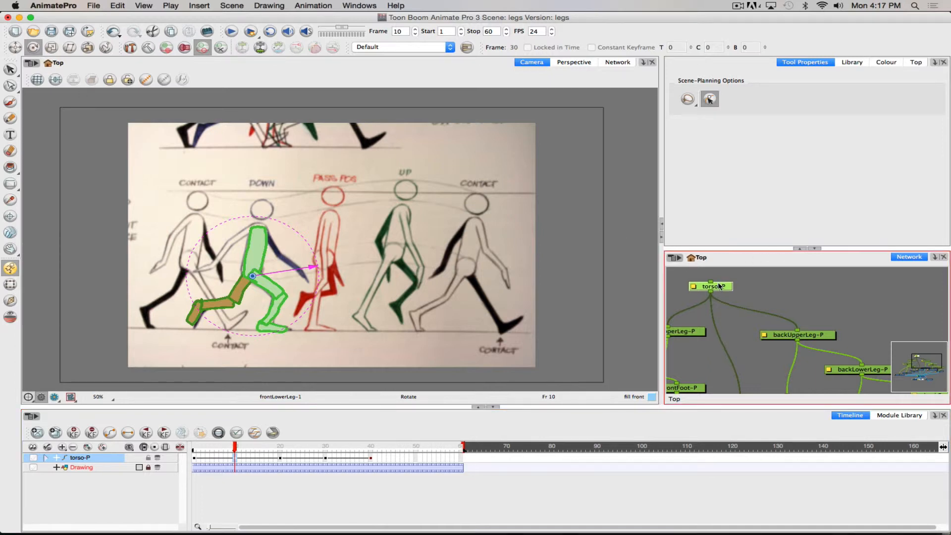
click(14, 48)
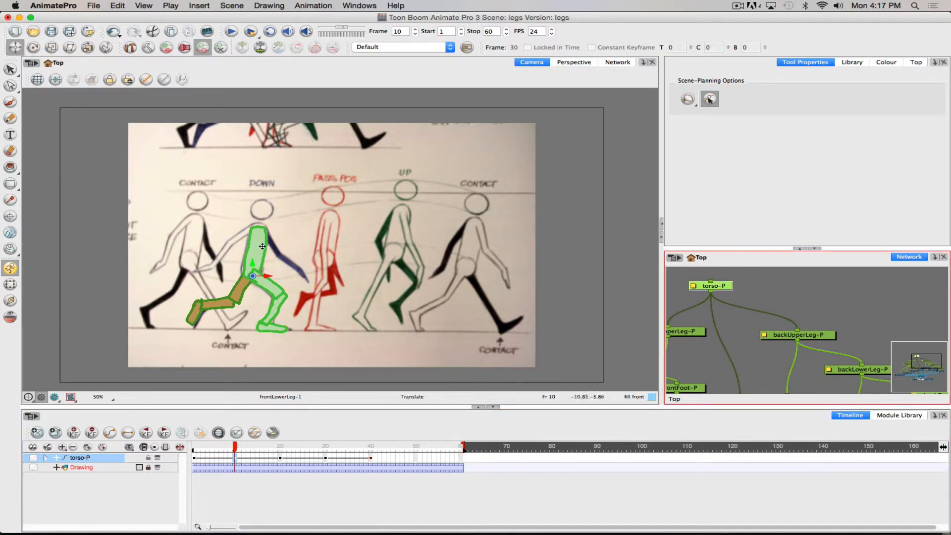
drag(259, 260, 230, 257)
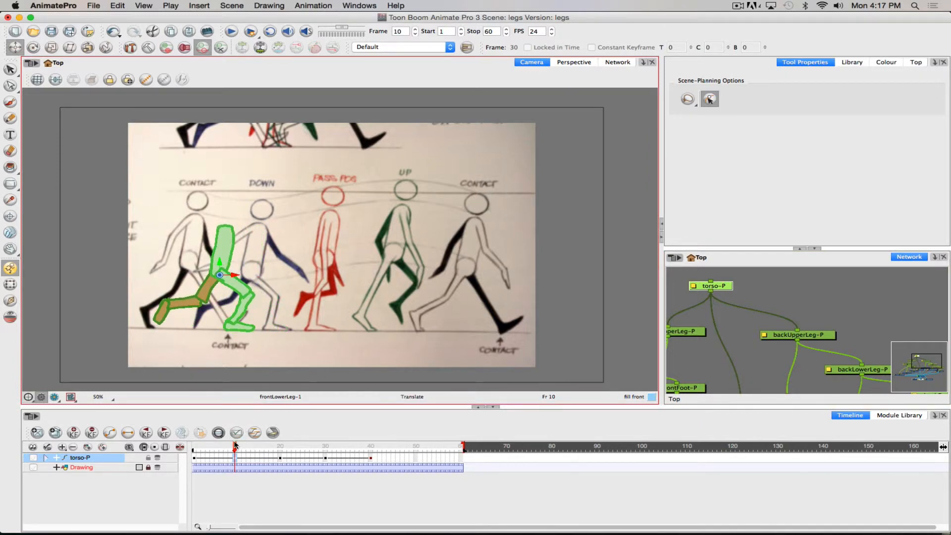
Step: Move torso-P at frames 20, 30 and 40 back so the front foot stays planted near the first CONTACT mark
drag(235, 447, 280, 442)
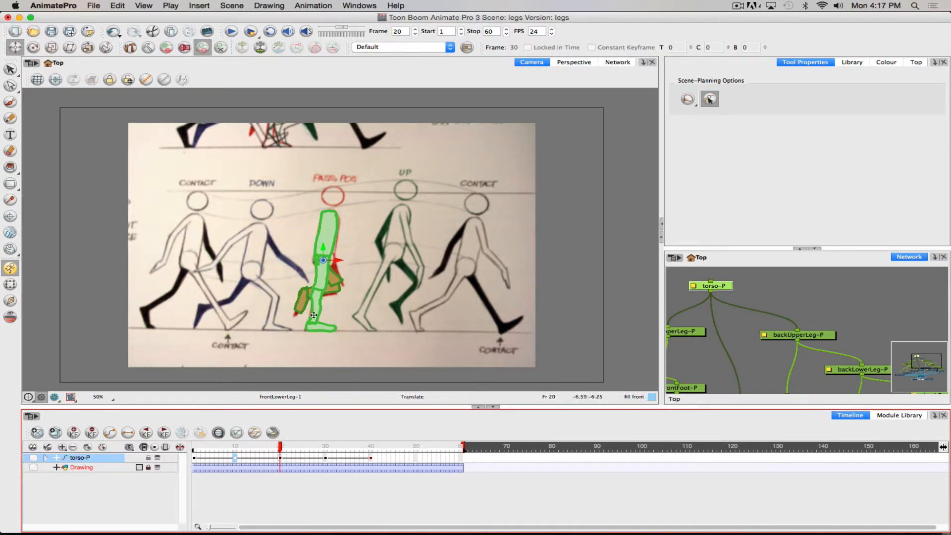
drag(329, 230, 246, 234)
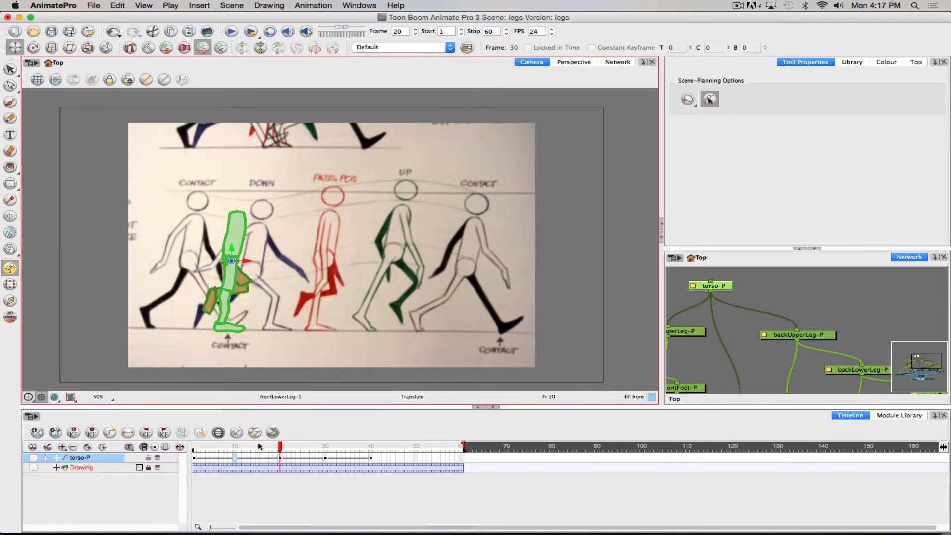
drag(280, 447, 326, 447)
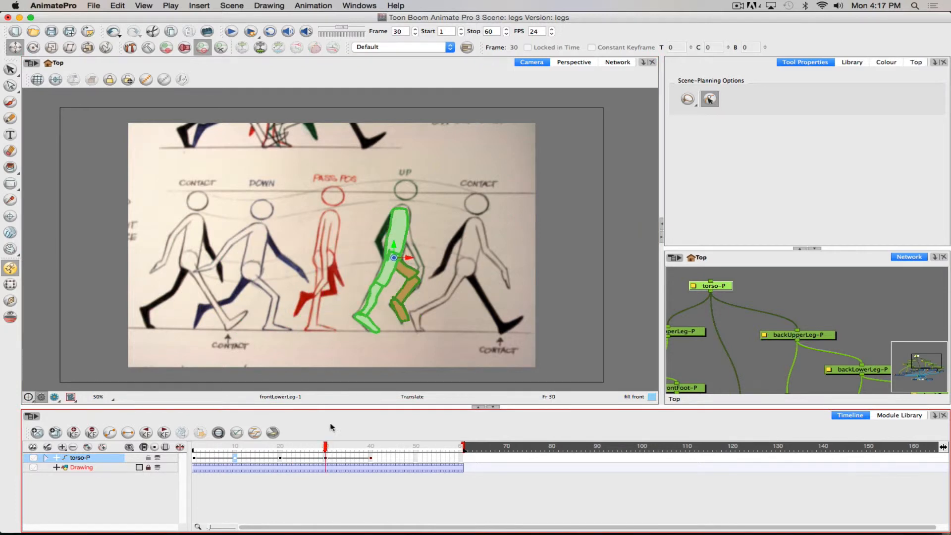
drag(385, 276, 243, 275)
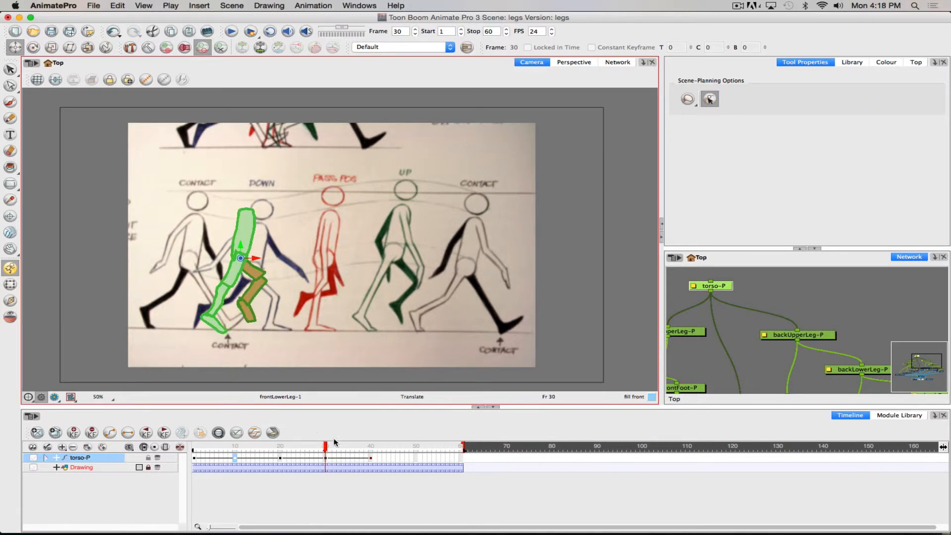
drag(323, 447, 371, 438)
drag(470, 240, 253, 239)
Step: Shift torso-P at frame 10 slightly further back to align the planted foot, and play the animation from frame 1
drag(371, 445, 233, 424)
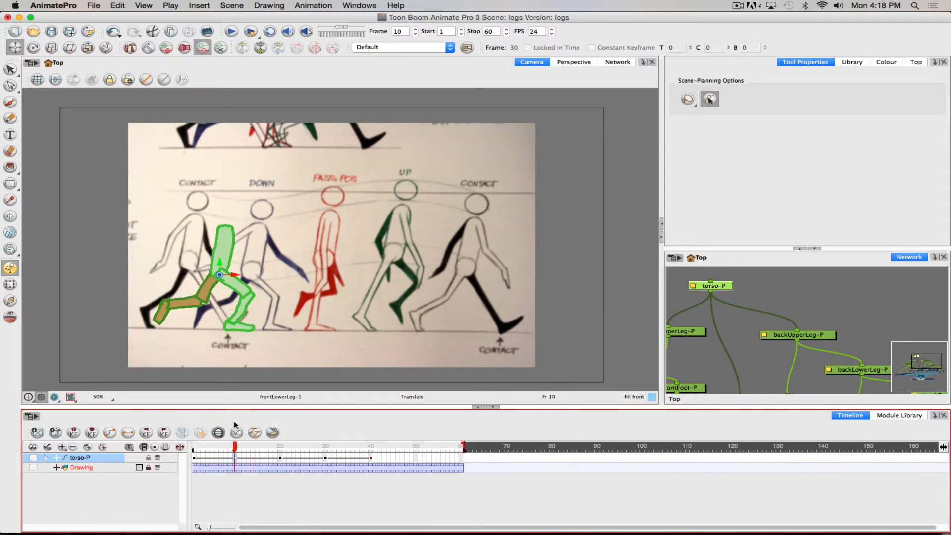
drag(244, 305, 232, 306)
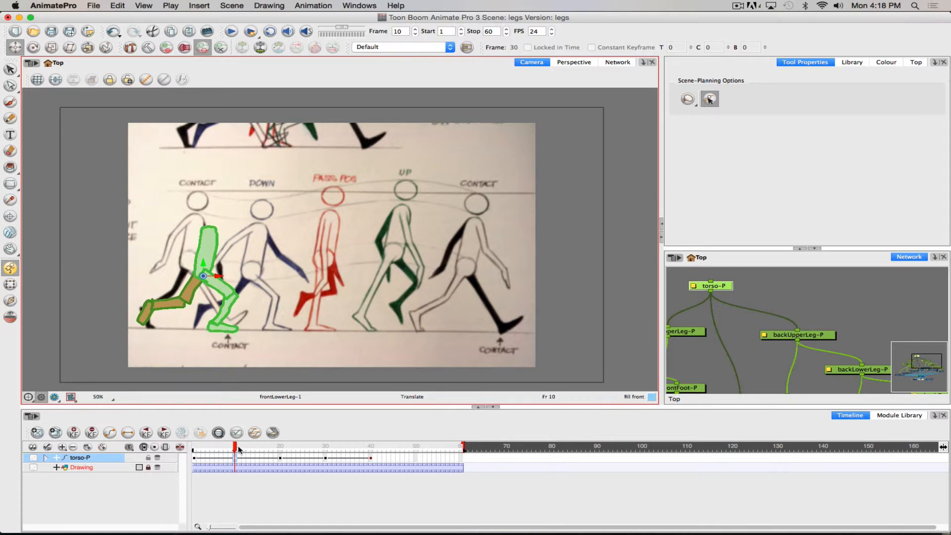
drag(239, 449, 194, 459)
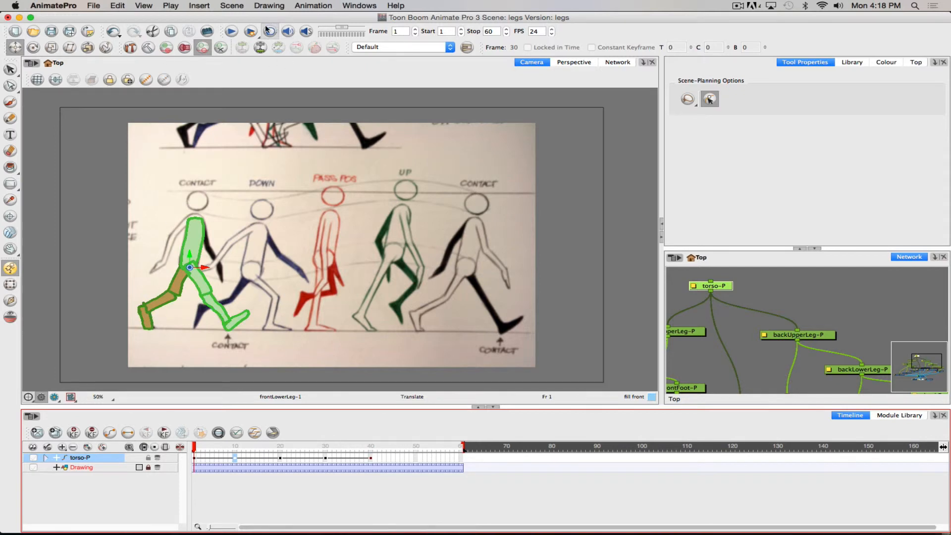
click(233, 31)
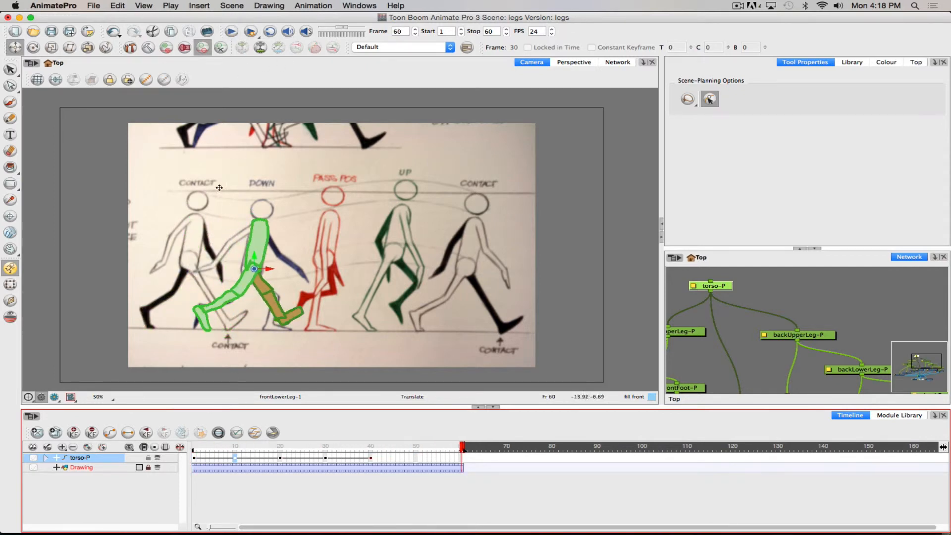
Step: Move the torso-P keyframes at frames 10 and 20 to frames 3 and 5
click(237, 455)
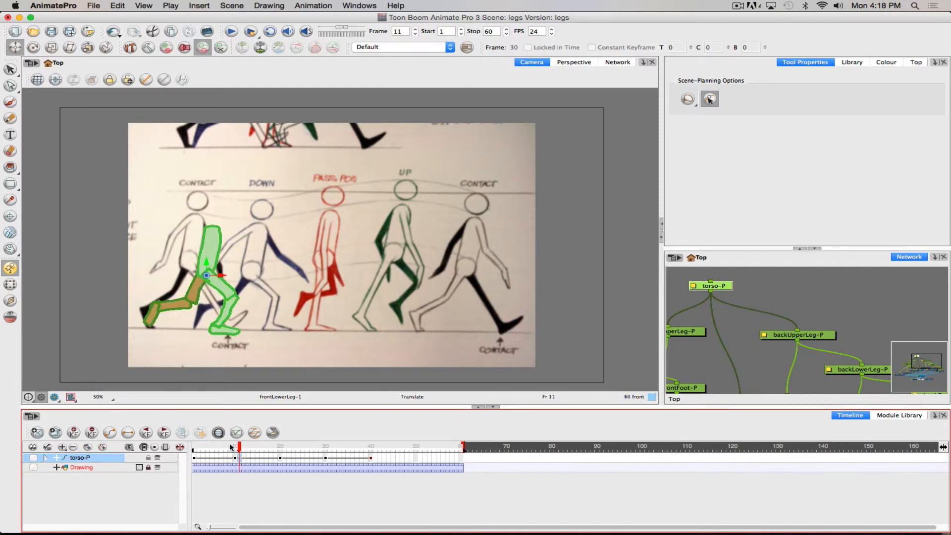
click(235, 460)
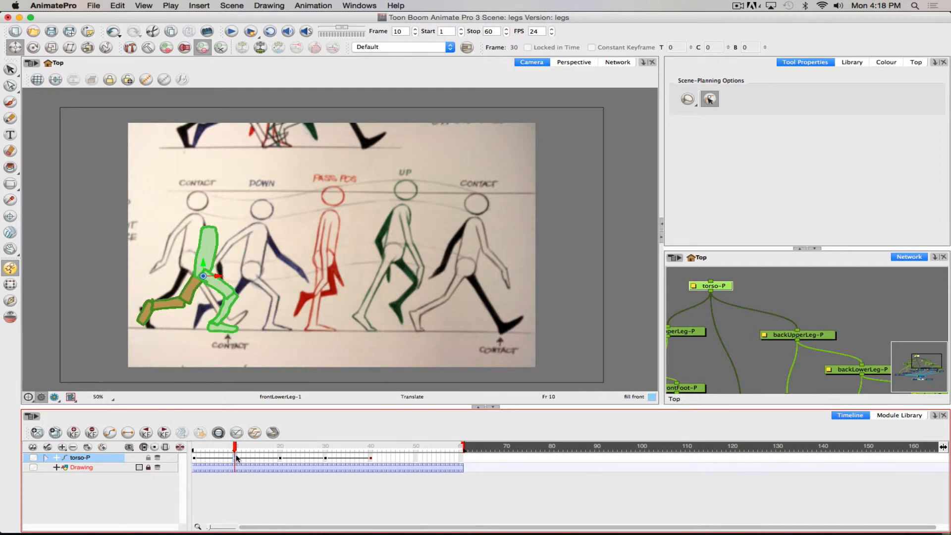
drag(237, 457, 202, 454)
click(280, 458)
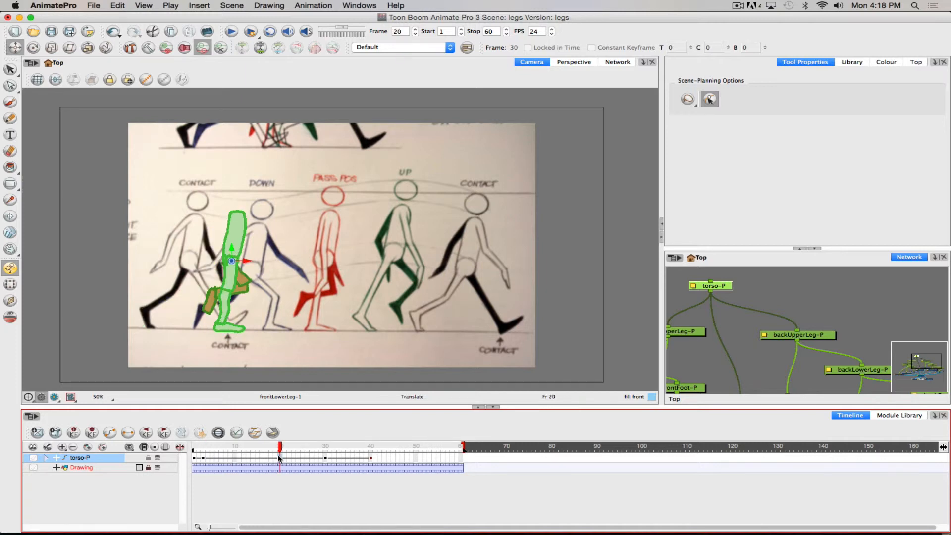
click(212, 457)
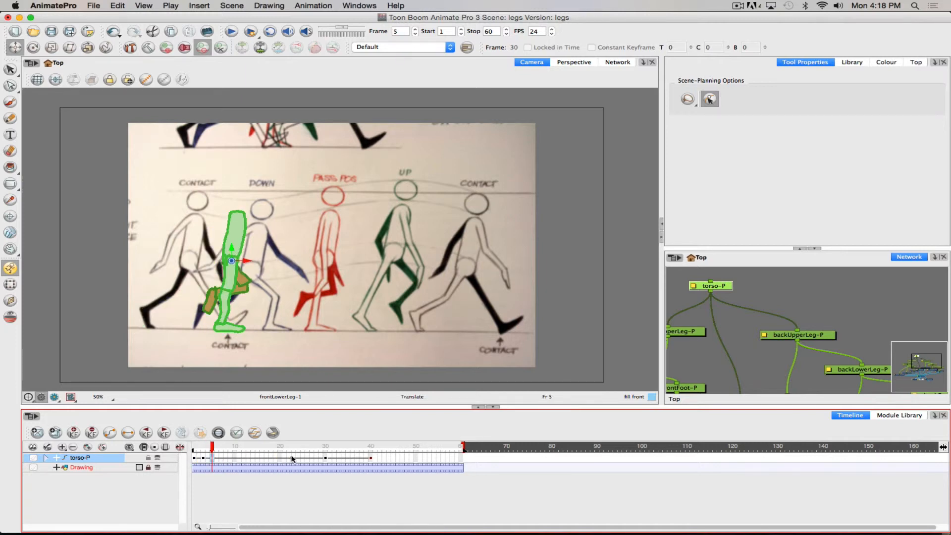
Step: Move the torso-P keyframes at frames 30 and 40 to frames 7 and 9
click(325, 456)
drag(316, 458, 222, 456)
click(370, 460)
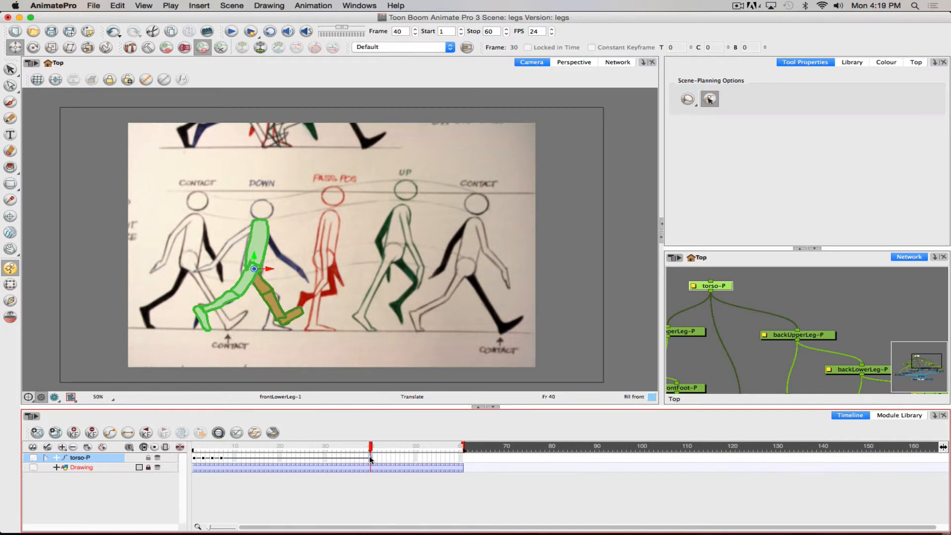
Step: Play back the retimed walk, turning on looping and setting the stop frame to 9
drag(231, 451, 159, 438)
click(230, 32)
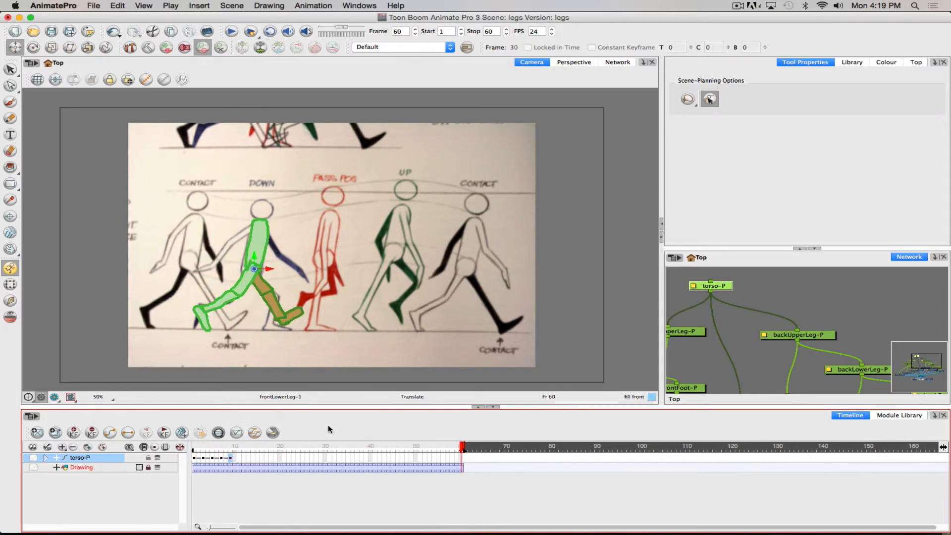
click(270, 31)
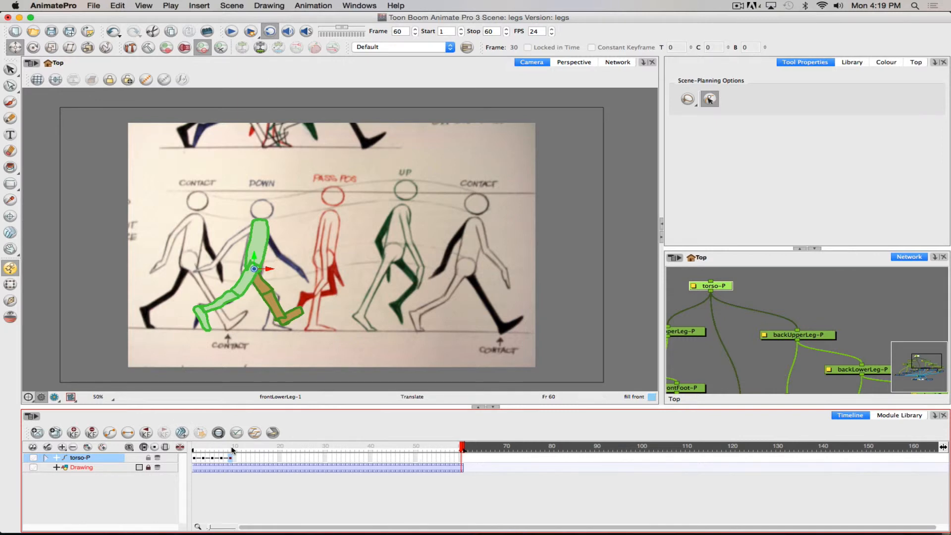
click(473, 33)
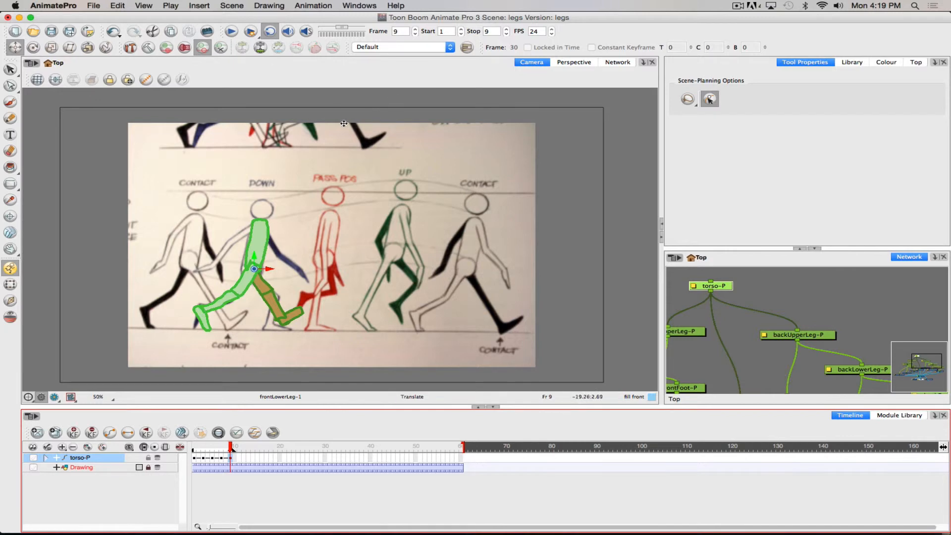
Step: Hide the walk-cycle reference picture and play the looped leg animation on its own
click(232, 33)
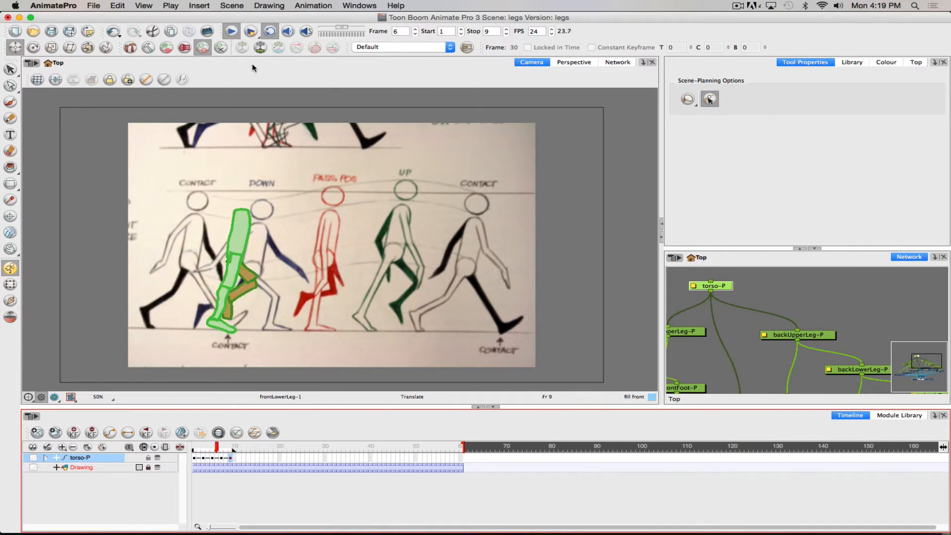
click(32, 468)
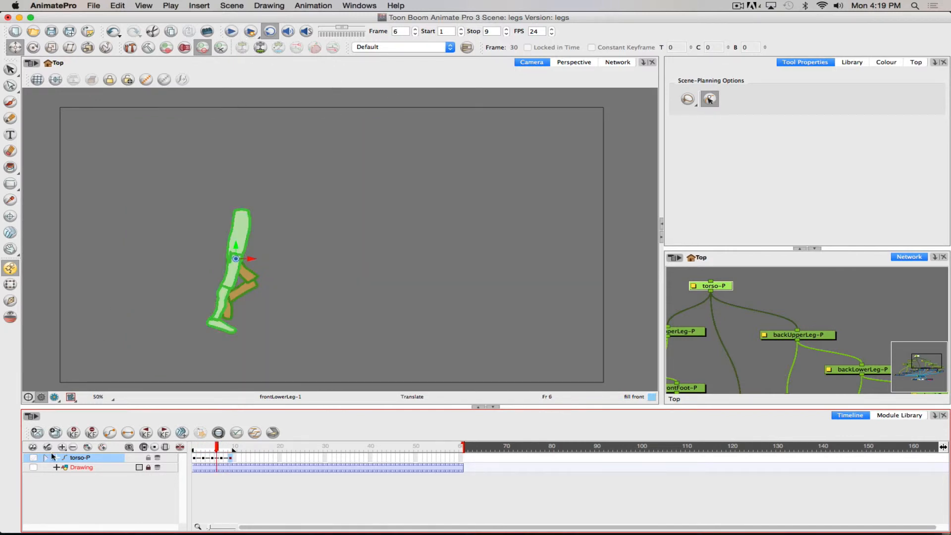
click(229, 31)
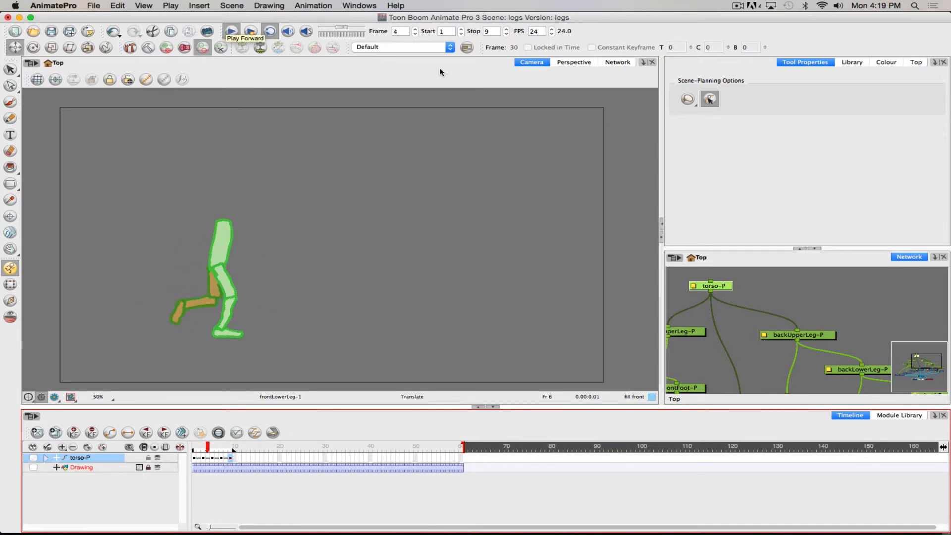
click(231, 31)
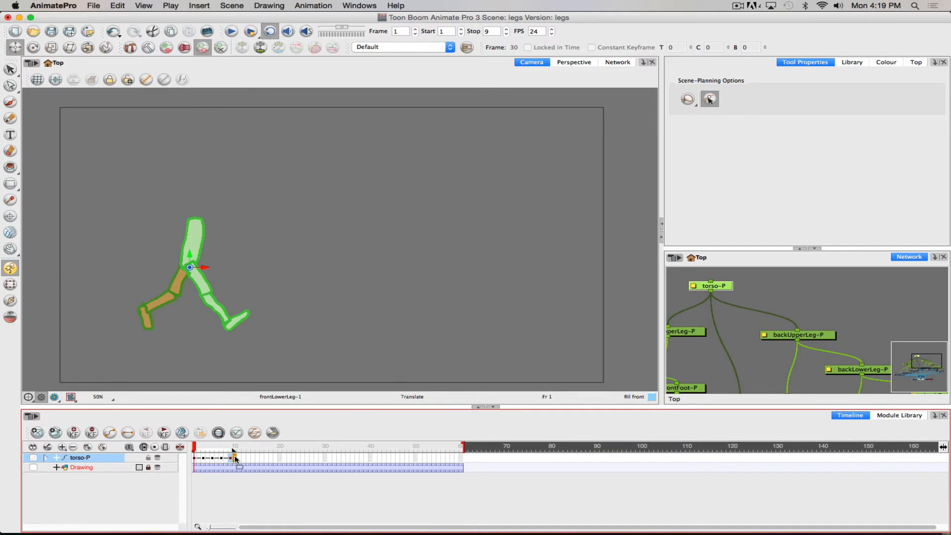
Step: Spread out the torso-P keyframes at frames 5, 7 and 9 to frames 9, 15 and 18
drag(241, 458, 271, 458)
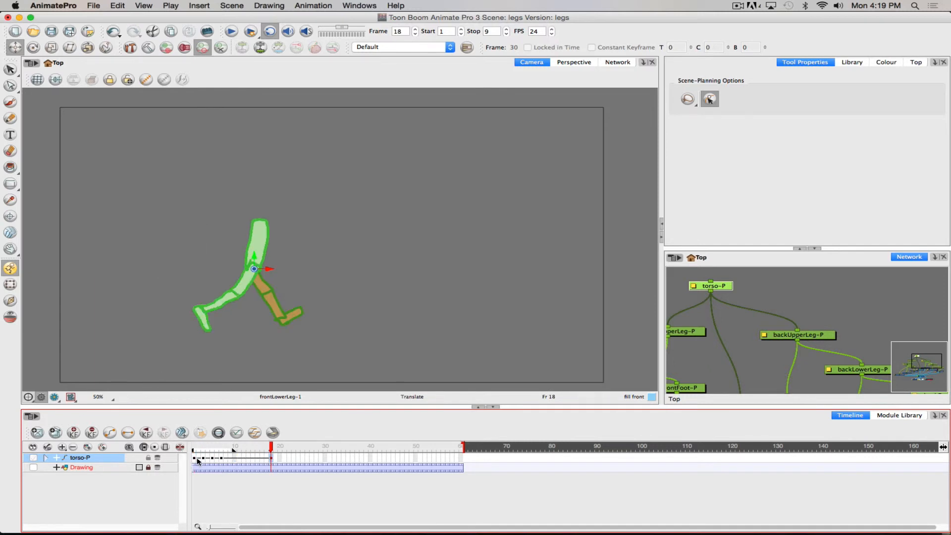
click(221, 457)
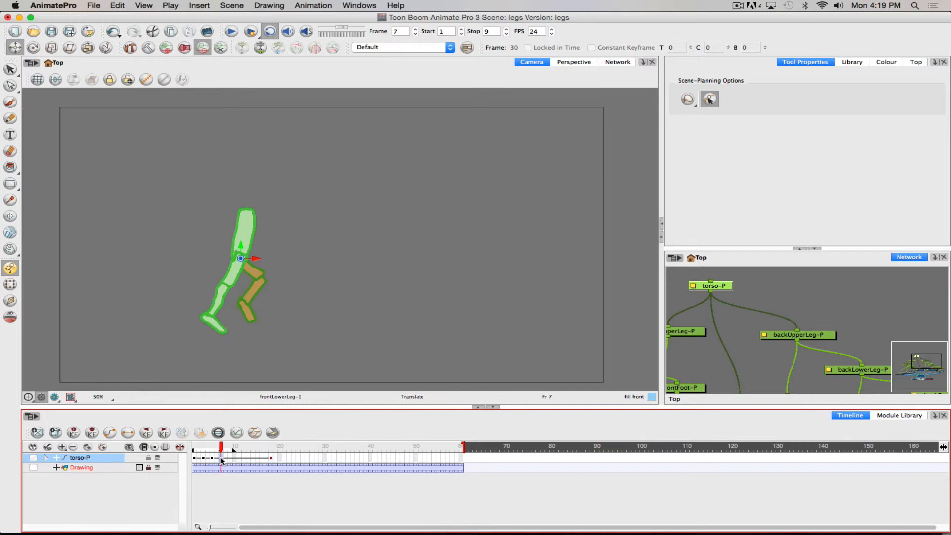
mouse_move(221, 457)
mouse_down()
mouse_move(257, 458)
mouse_move(211, 458)
mouse_up()
click(215, 459)
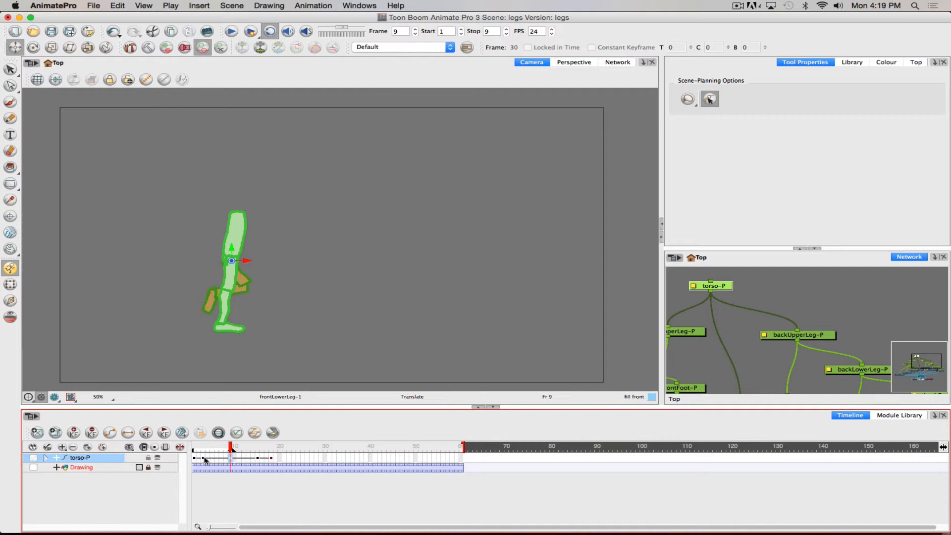
Step: Move the second, third and fourth torso-P keyframes to frames 4, 7 and 10
click(204, 458)
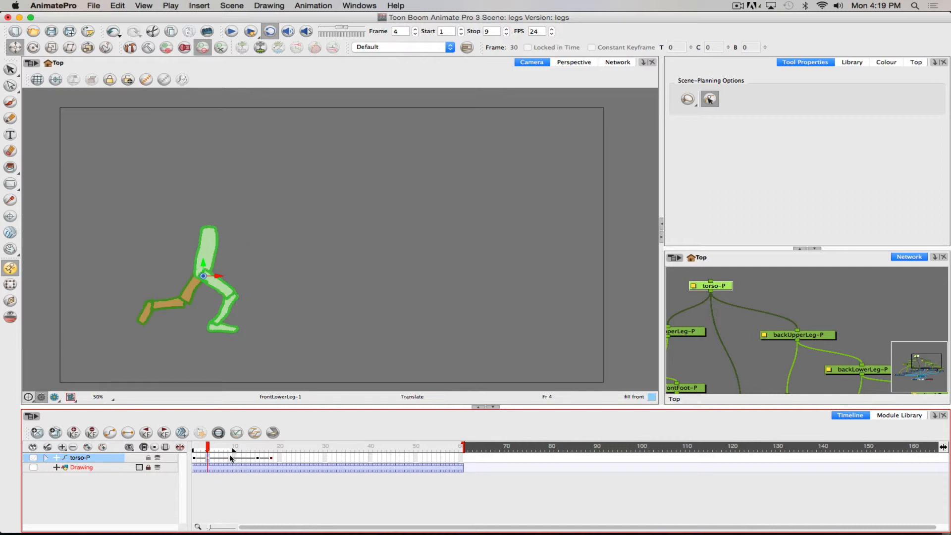
click(230, 456)
click(222, 458)
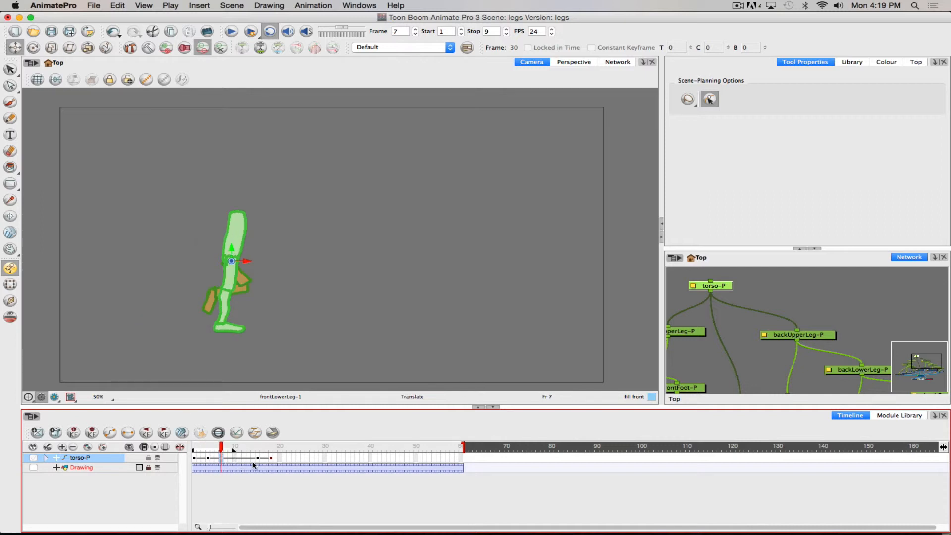
click(258, 458)
drag(258, 459, 234, 459)
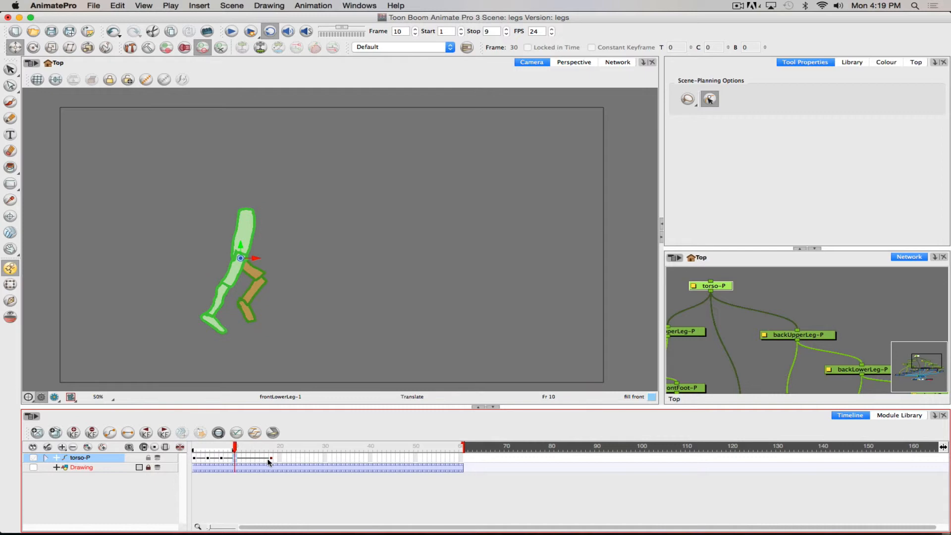
Step: Move the last torso-P keyframe to frame 13, set the stop frame to 13 and play the loop
click(271, 460)
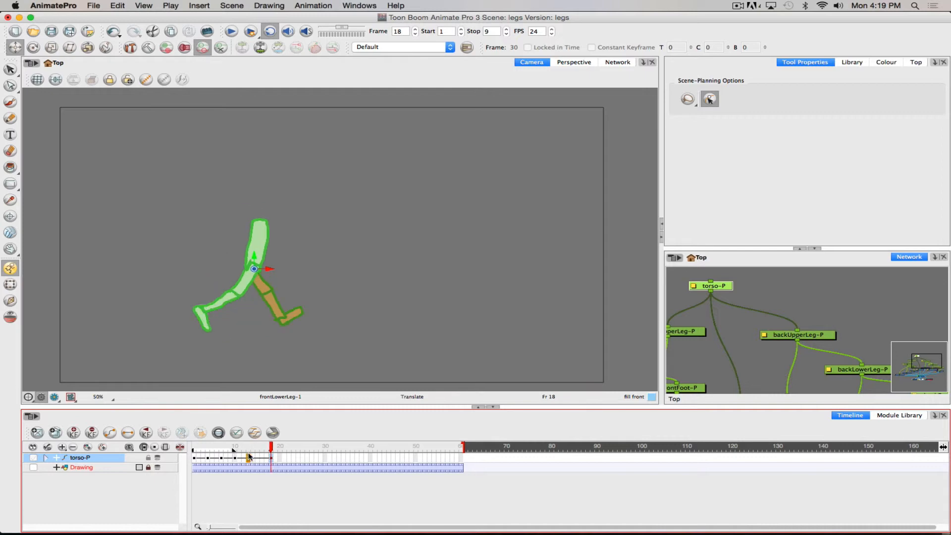
click(249, 457)
drag(233, 449, 250, 451)
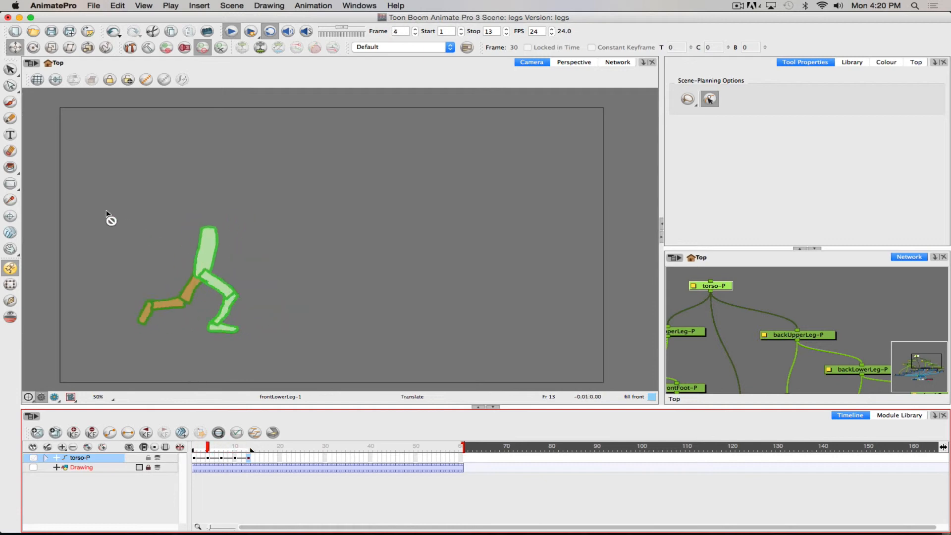
click(231, 31)
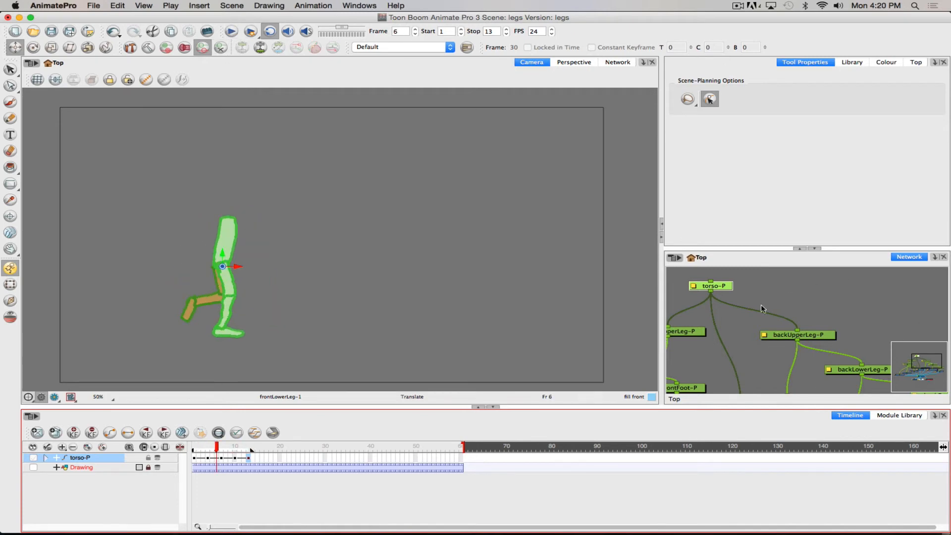
Step: Add a parent peg above torso-P and place its pivot at ground level midway between the feet at frame 1
drag(719, 287, 747, 307)
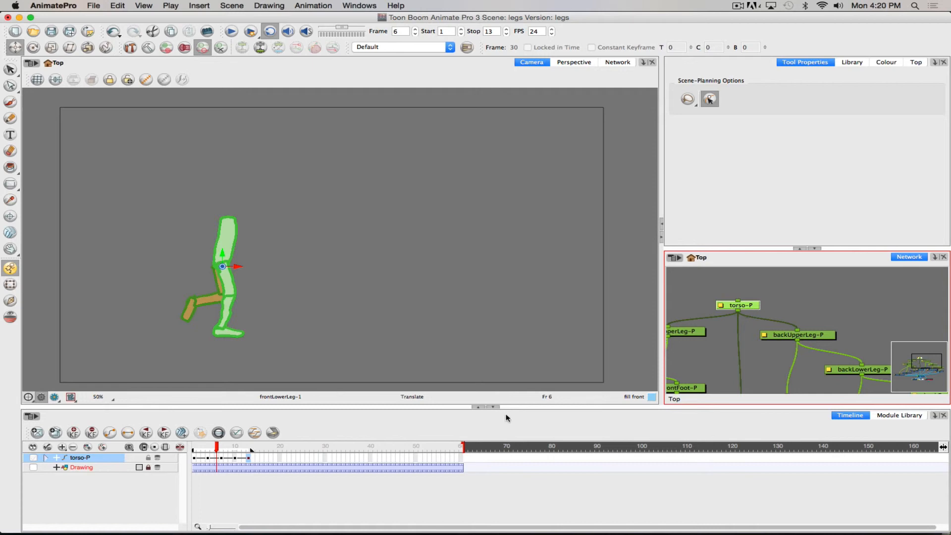
key(super+p)
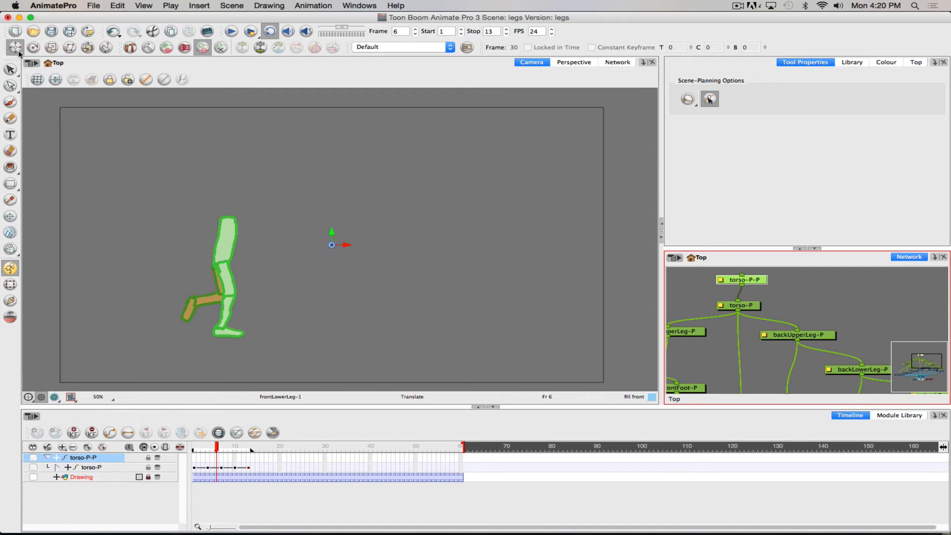
key(alt+3)
drag(333, 247, 214, 333)
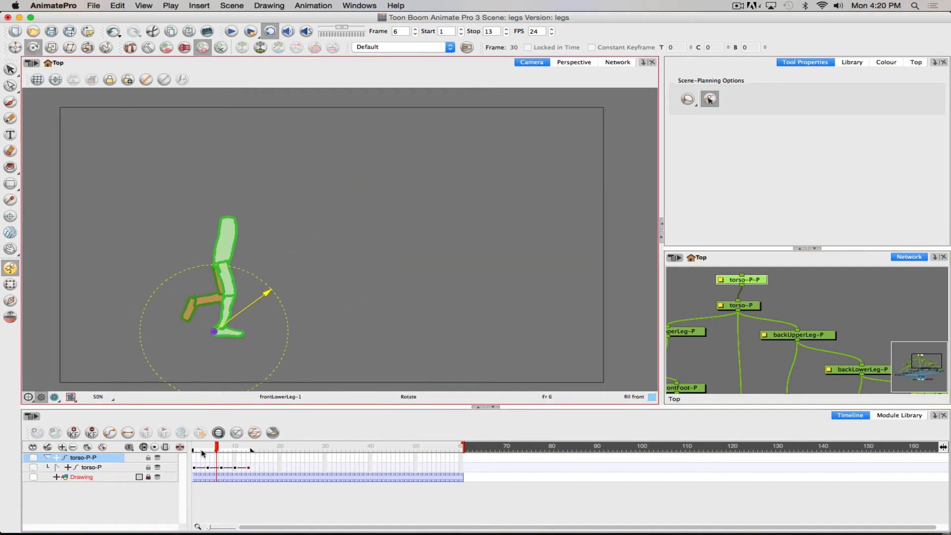
drag(217, 449, 194, 450)
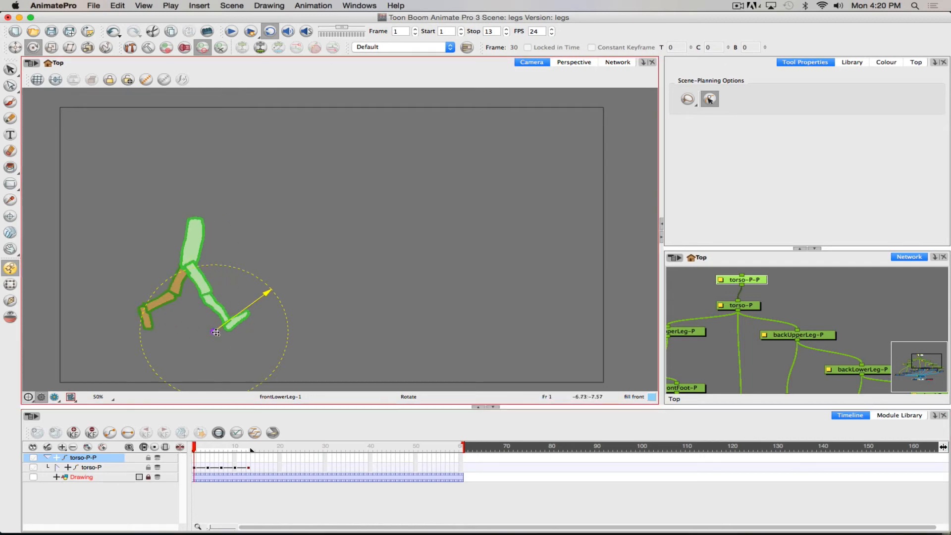
drag(214, 332, 189, 332)
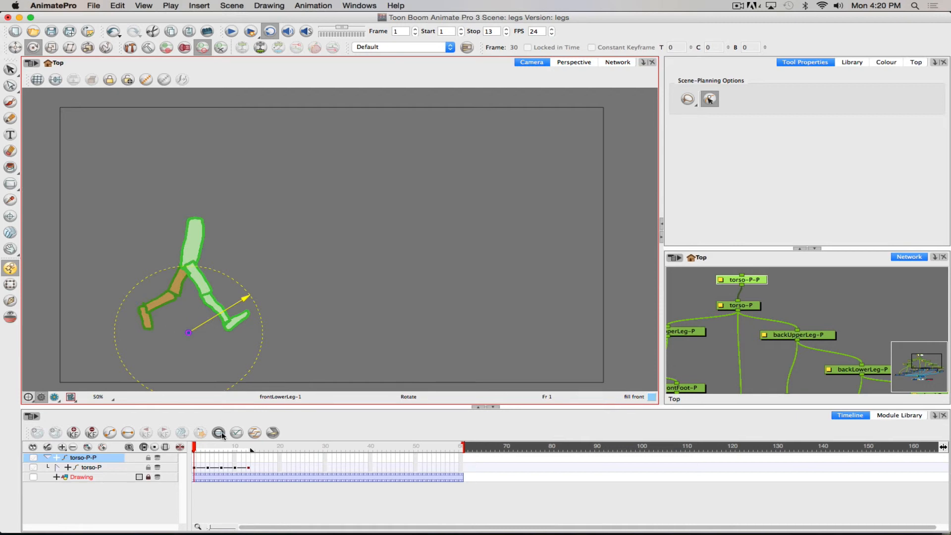
Step: Add a keyframe to the torso-P-P peg at frame 1
drag(194, 448, 165, 446)
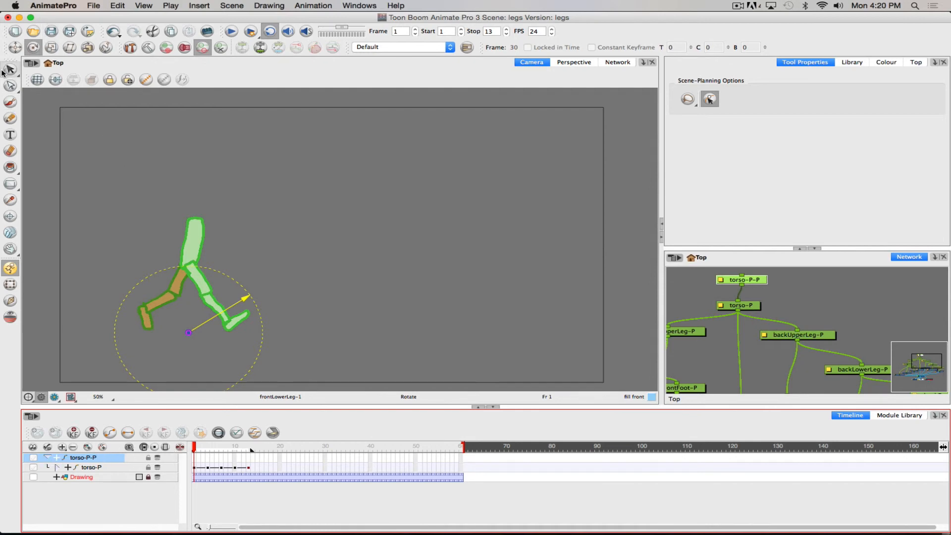
click(198, 459)
click(193, 458)
Step: At frame 13, move the torso-P-P peg horizontally forward so the whole figure travels further along the ground
drag(197, 447, 250, 451)
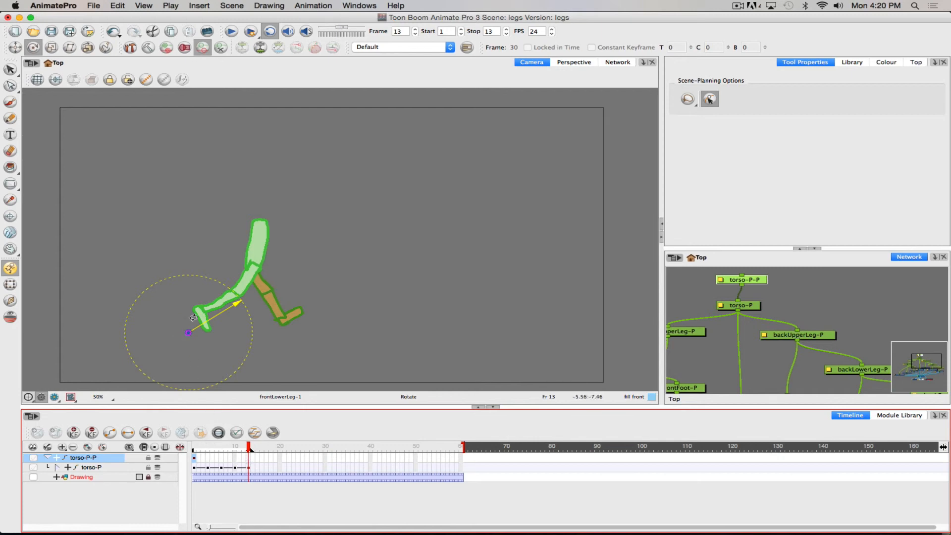
drag(188, 332, 333, 329)
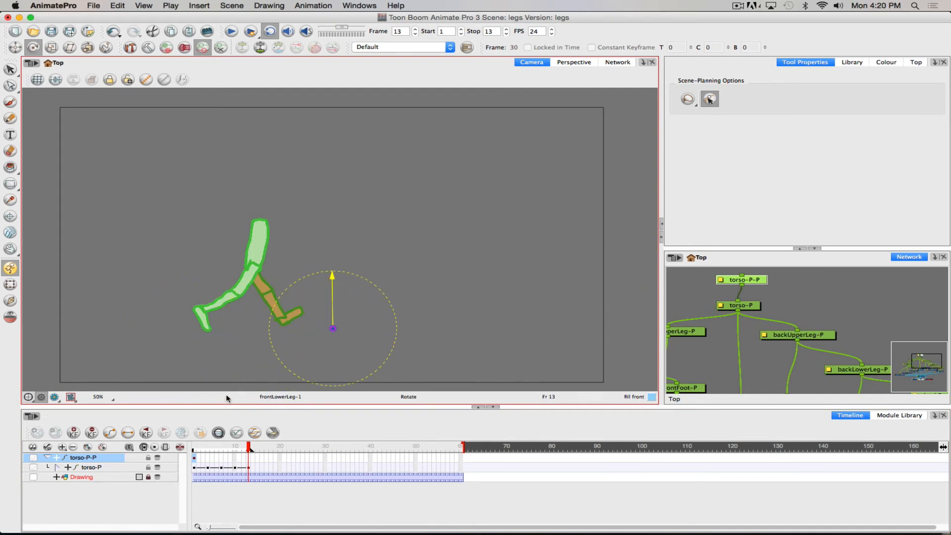
key(super+z)
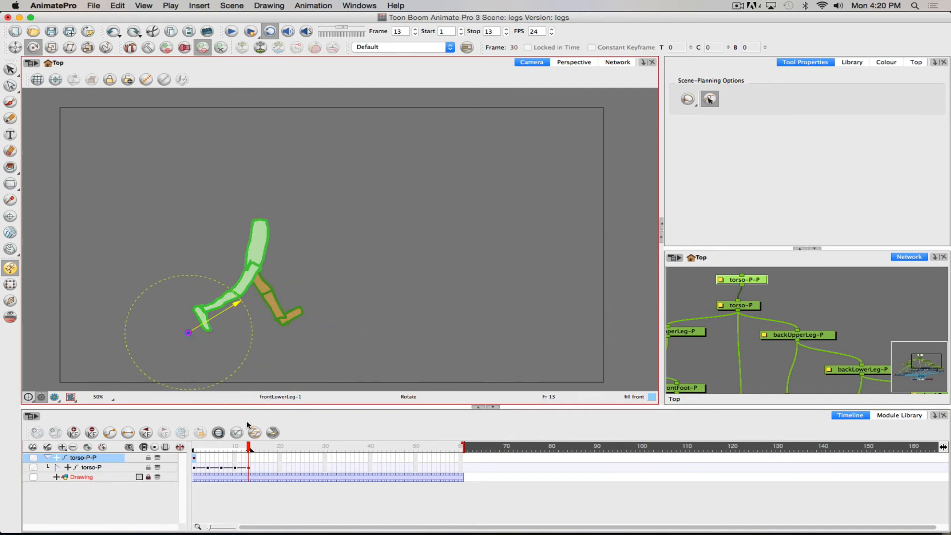
key(alt+2)
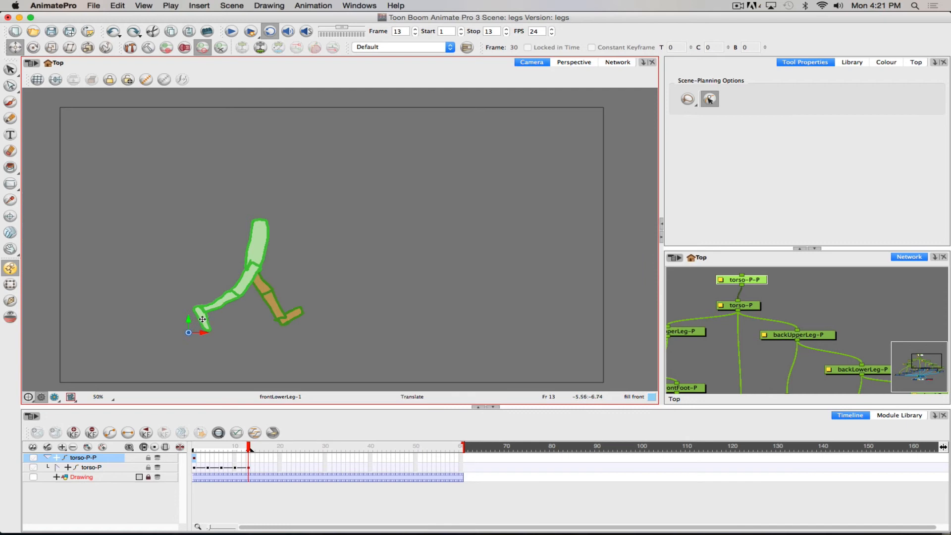
drag(203, 319, 257, 319)
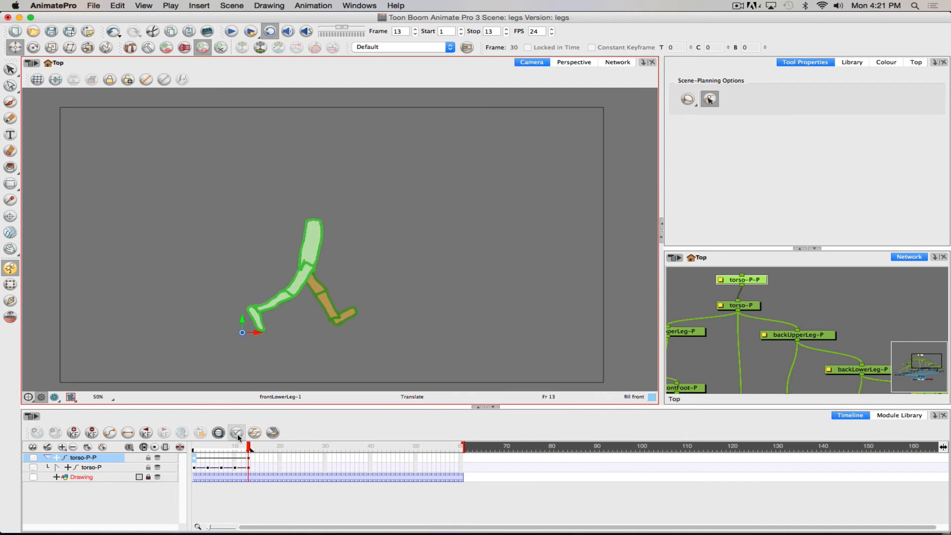
Step: Play the looped walk from frame 1 to check the added forward travel
drag(249, 446, 181, 449)
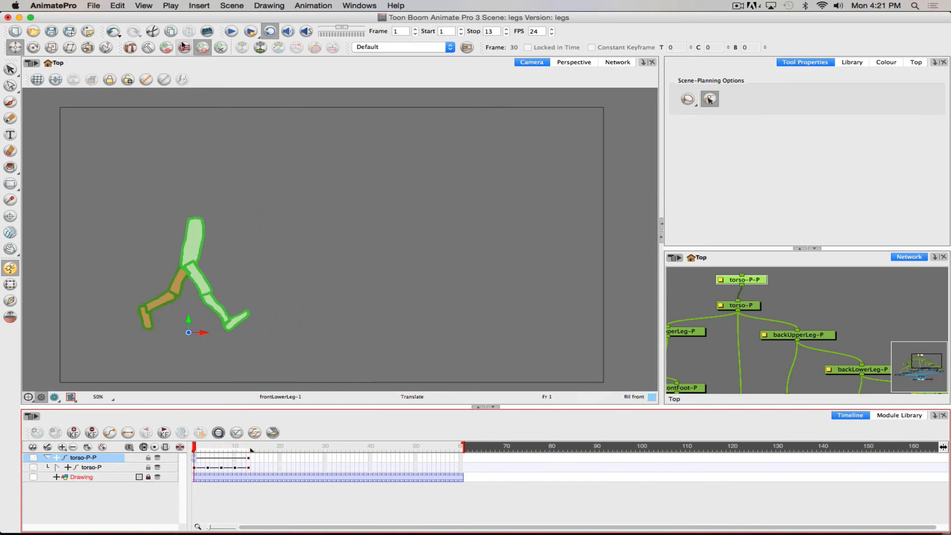
click(237, 32)
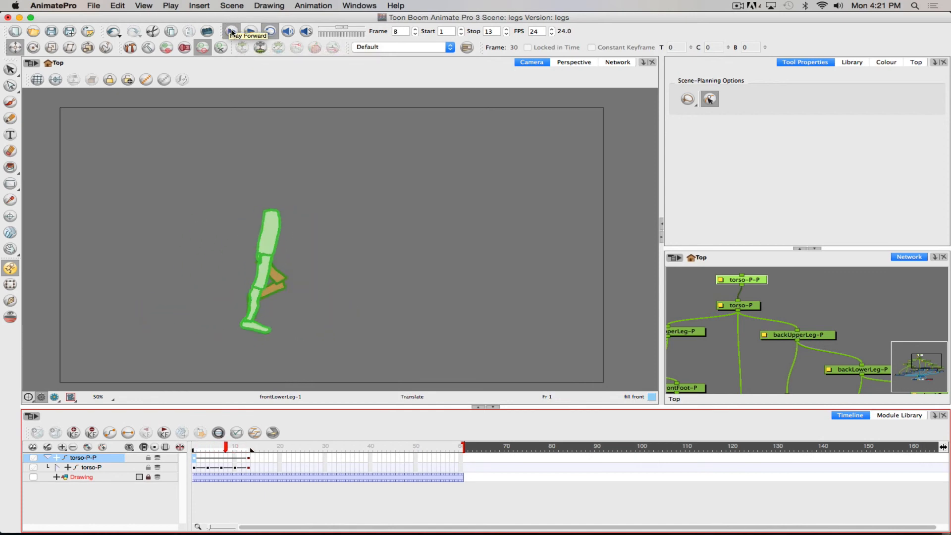
click(232, 31)
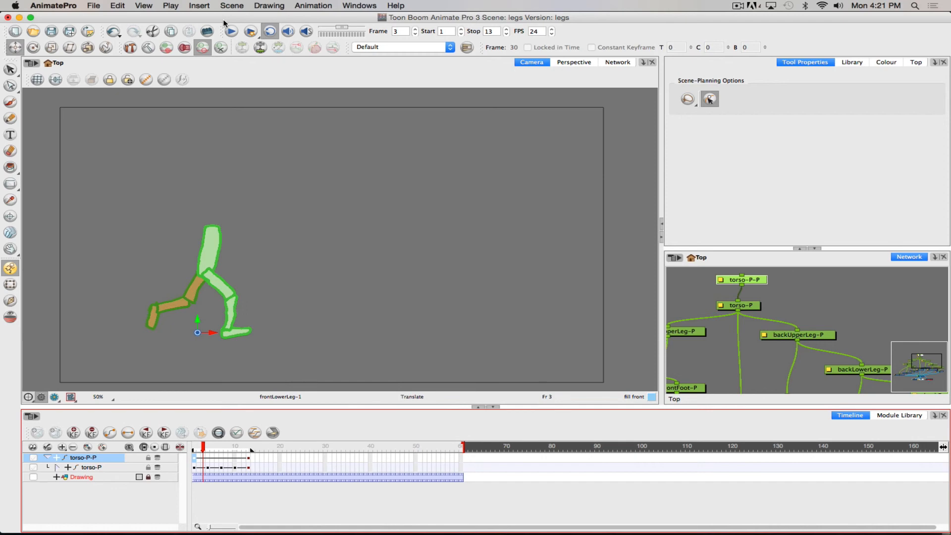